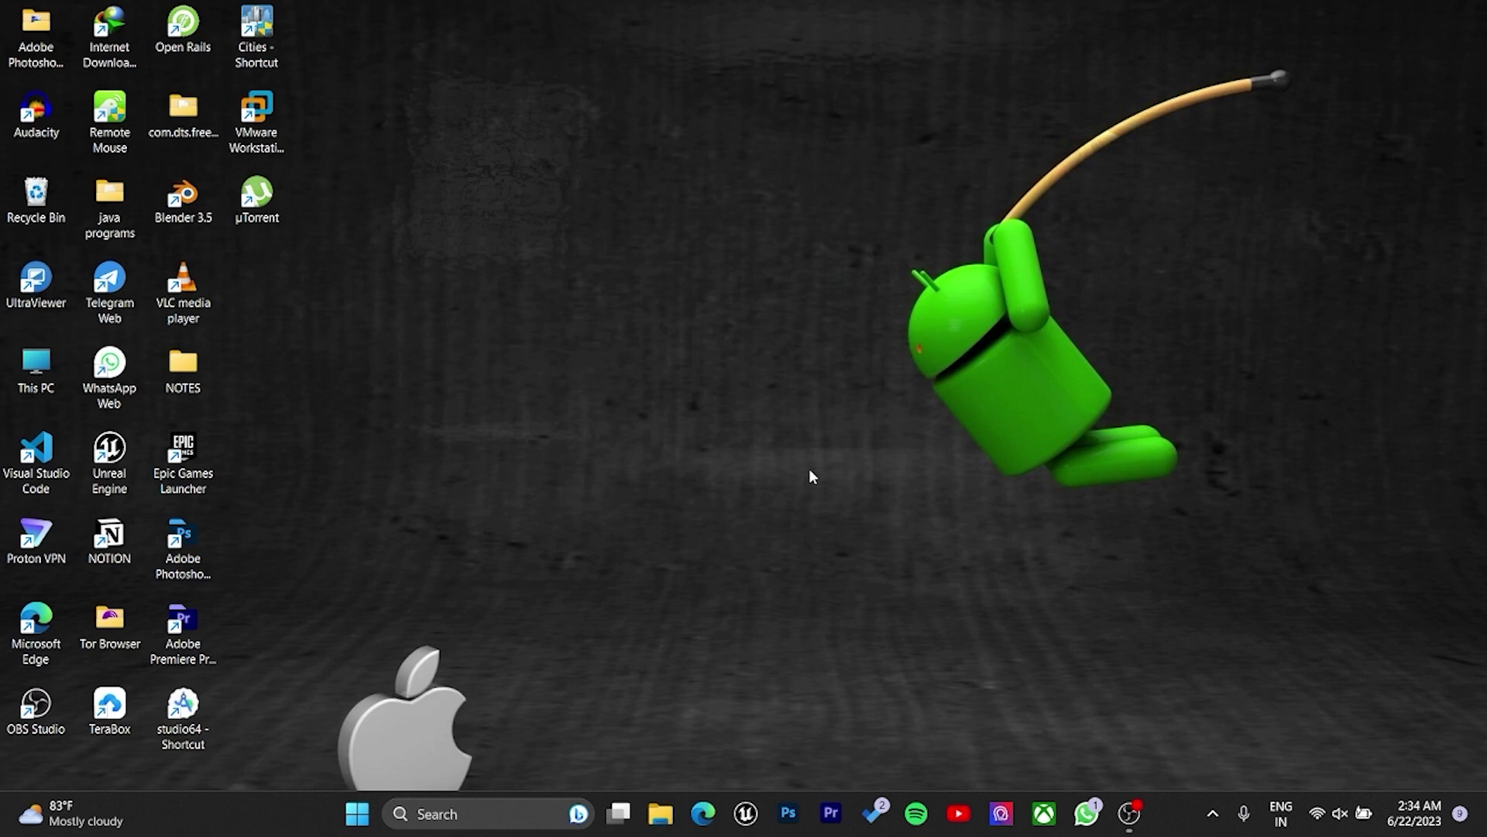
Switch to Microsoft Edge and search the web for "android studio download".
click(705, 814)
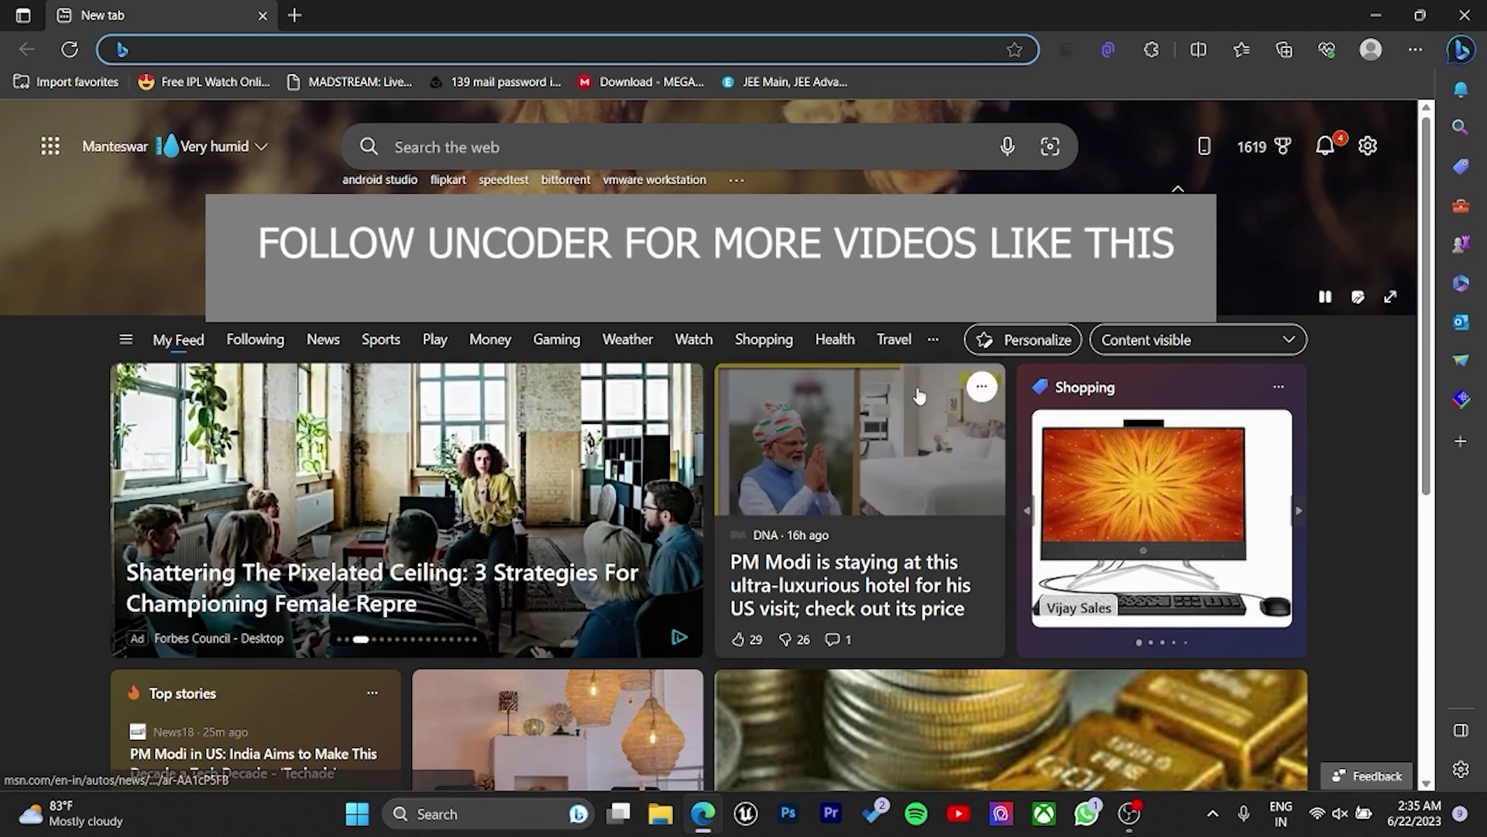
click(1464, 15)
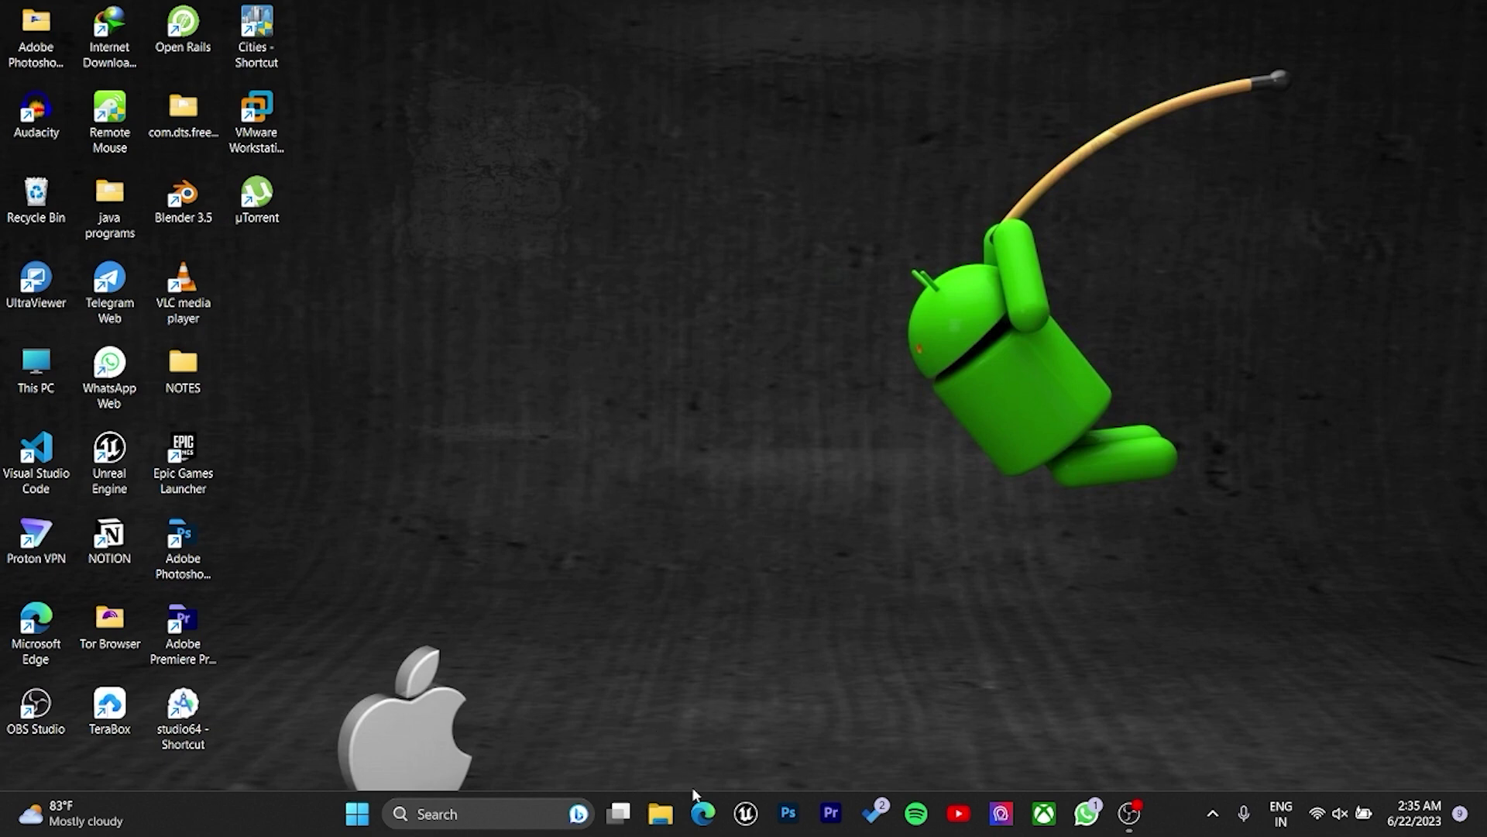
click(703, 813)
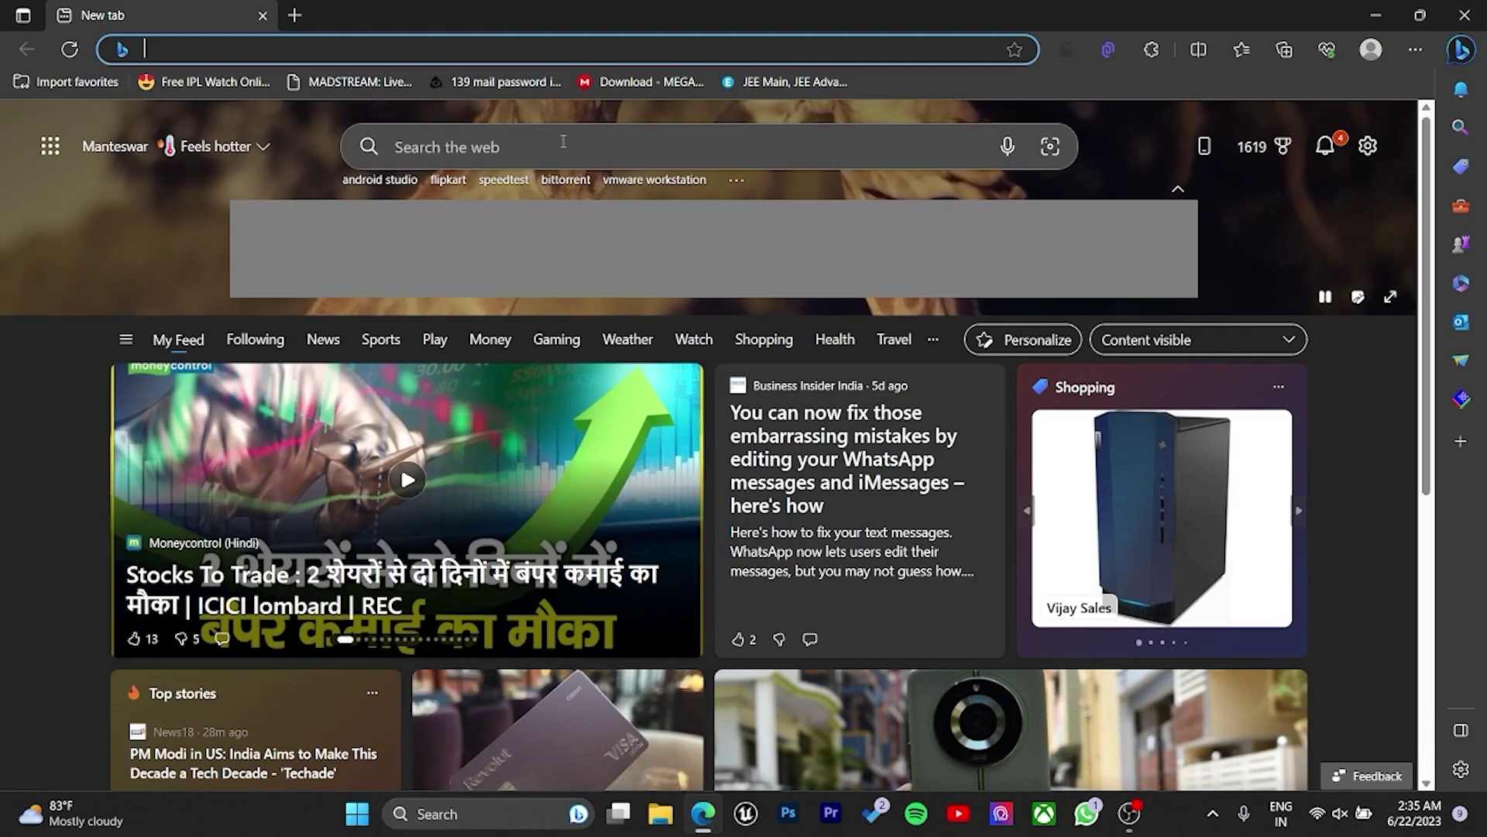
click(533, 51)
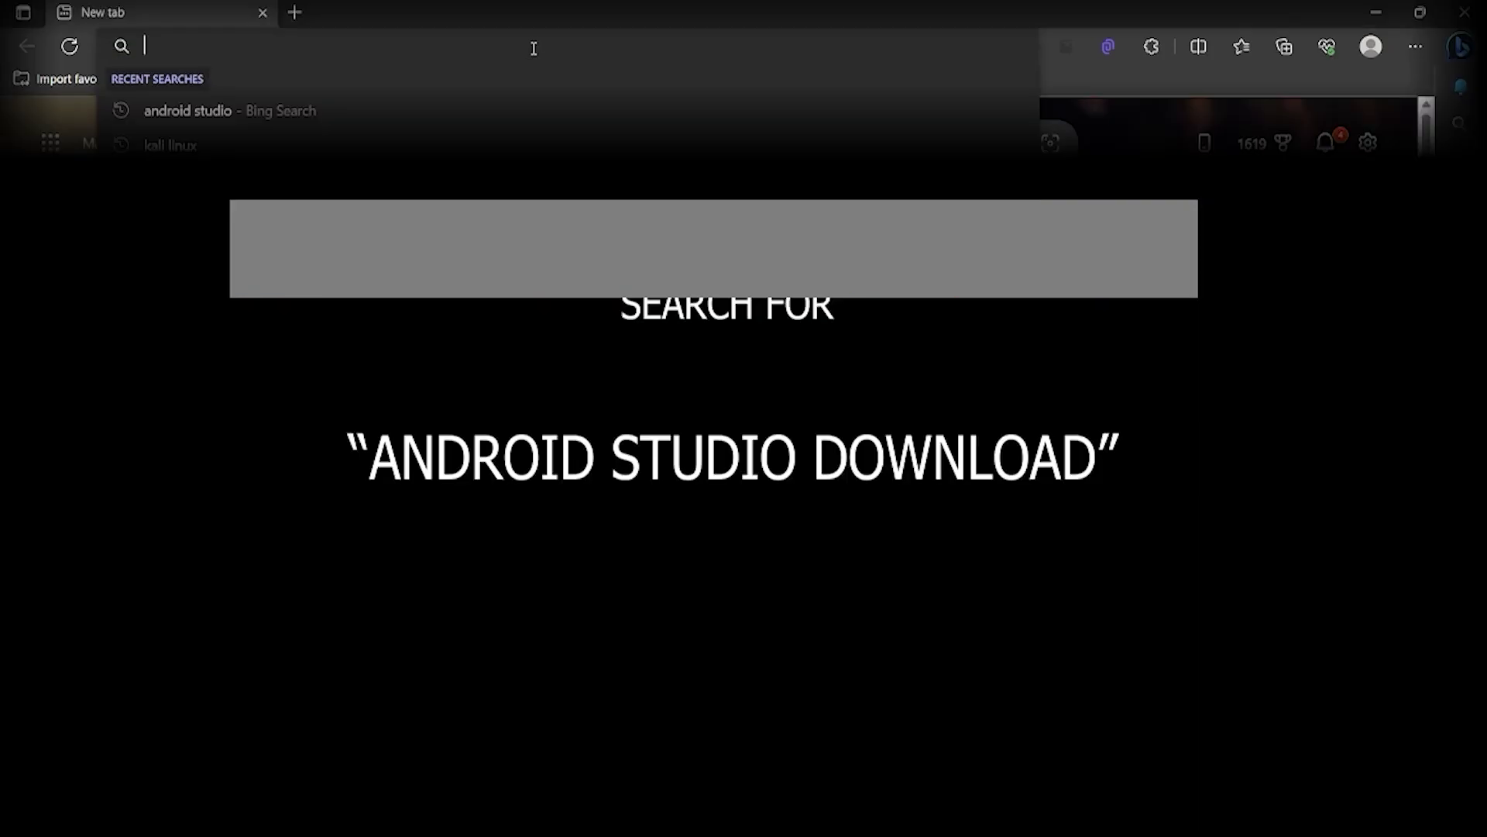
text(A)
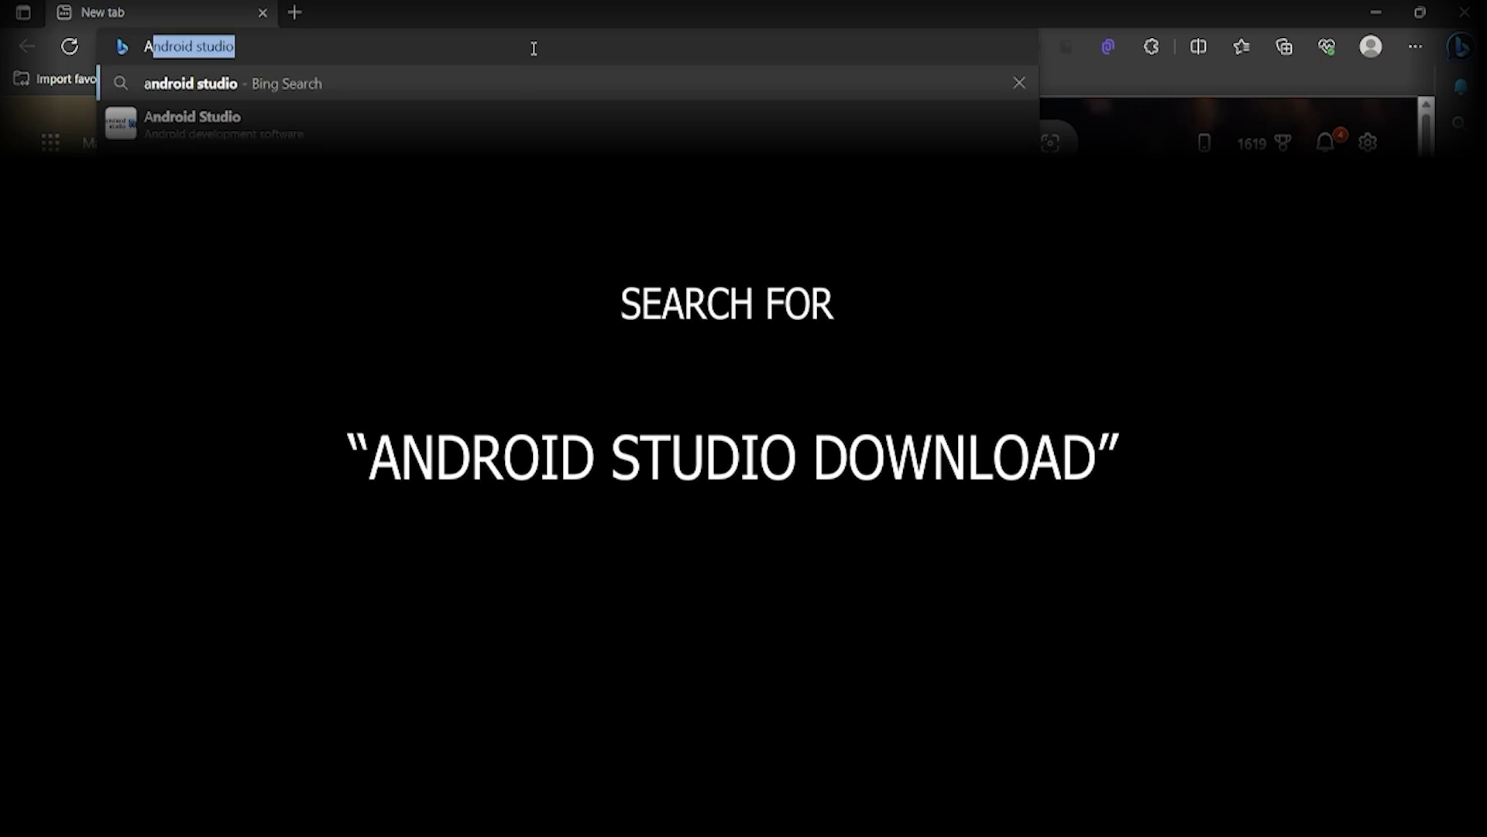
text(NDROI)
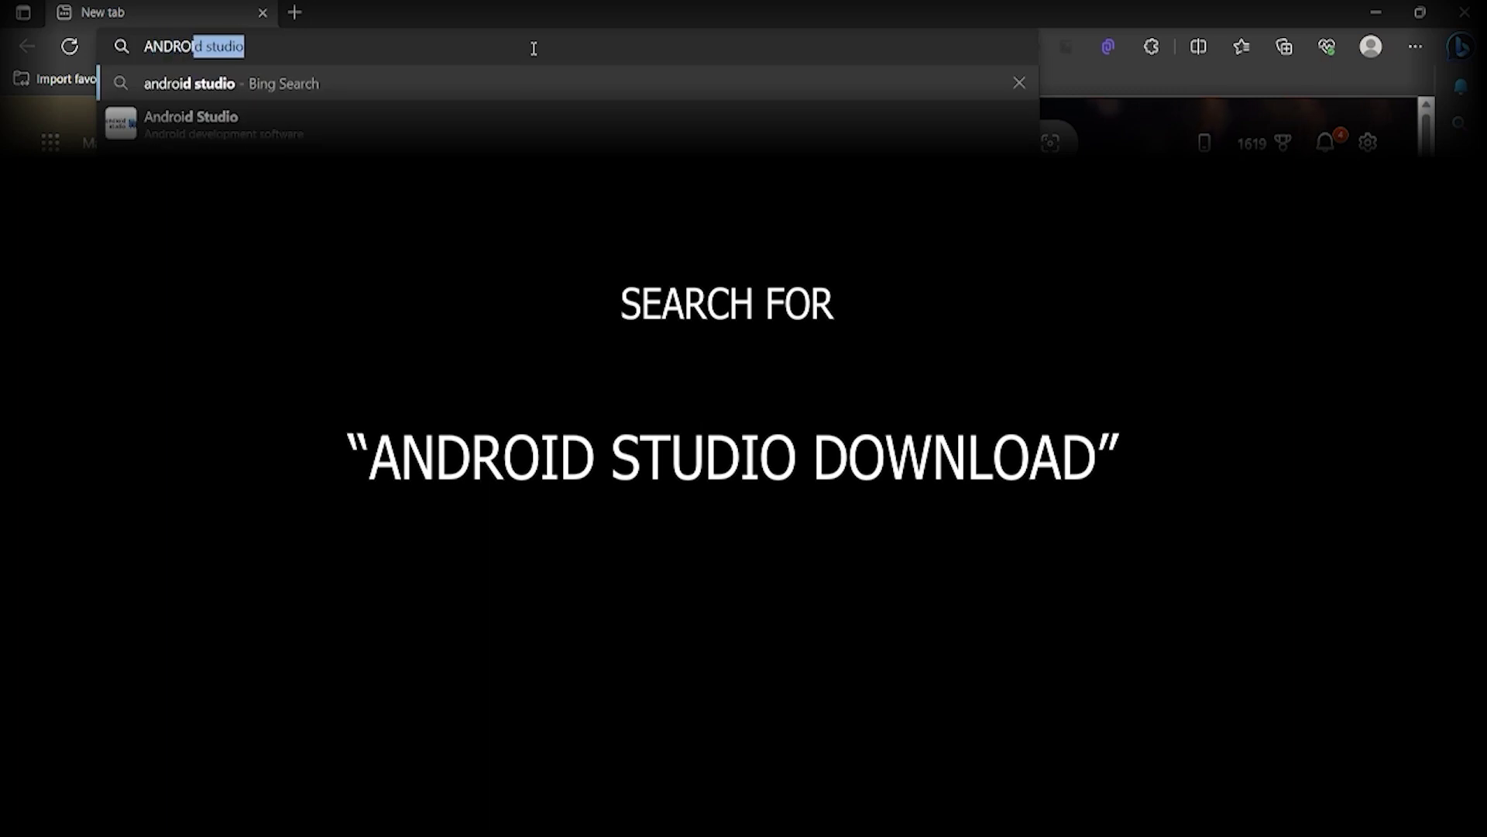
text(D STU)
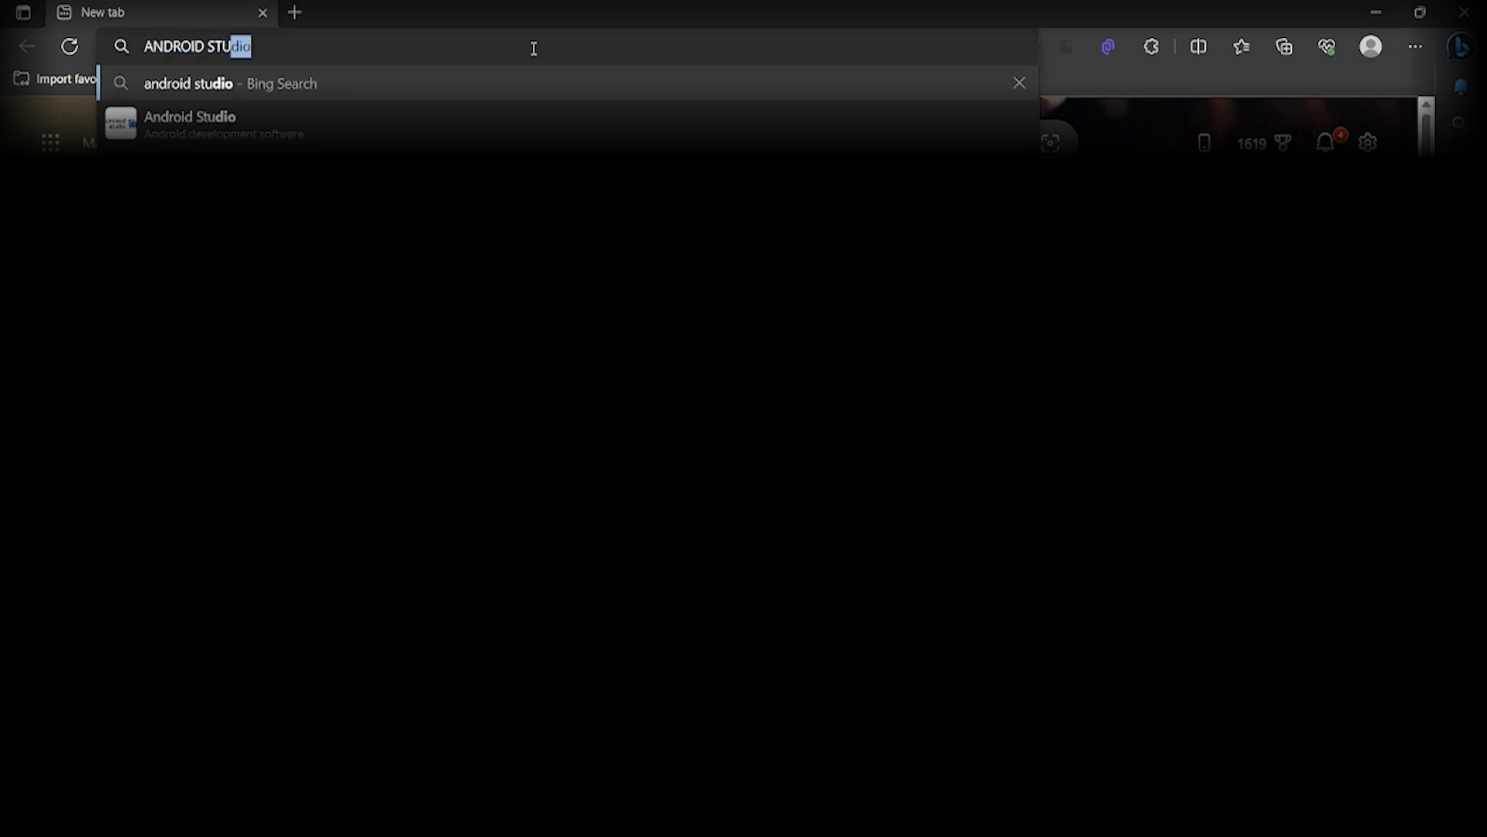
text(DIO)
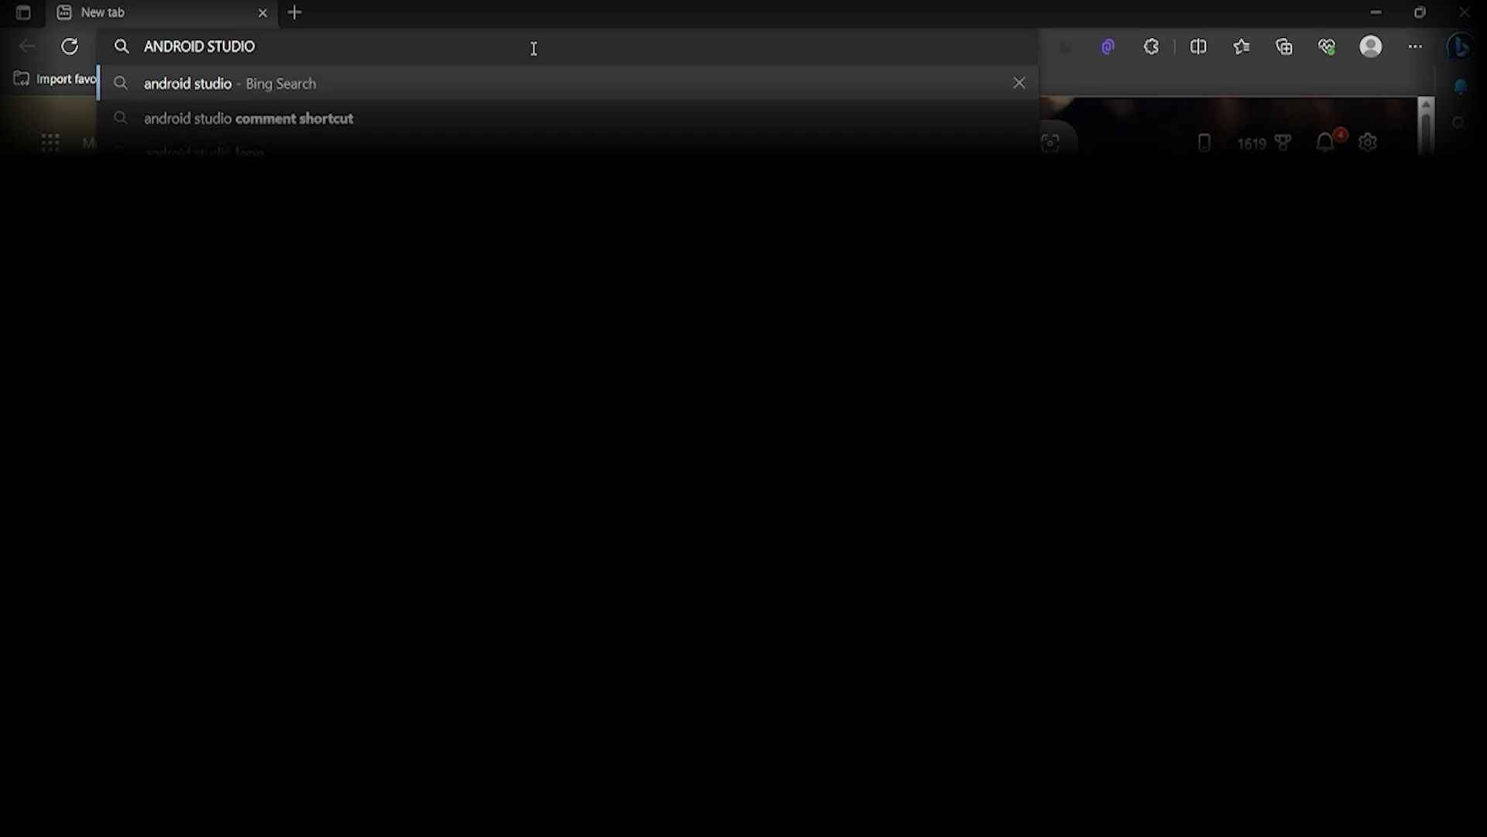
text( DOWN)
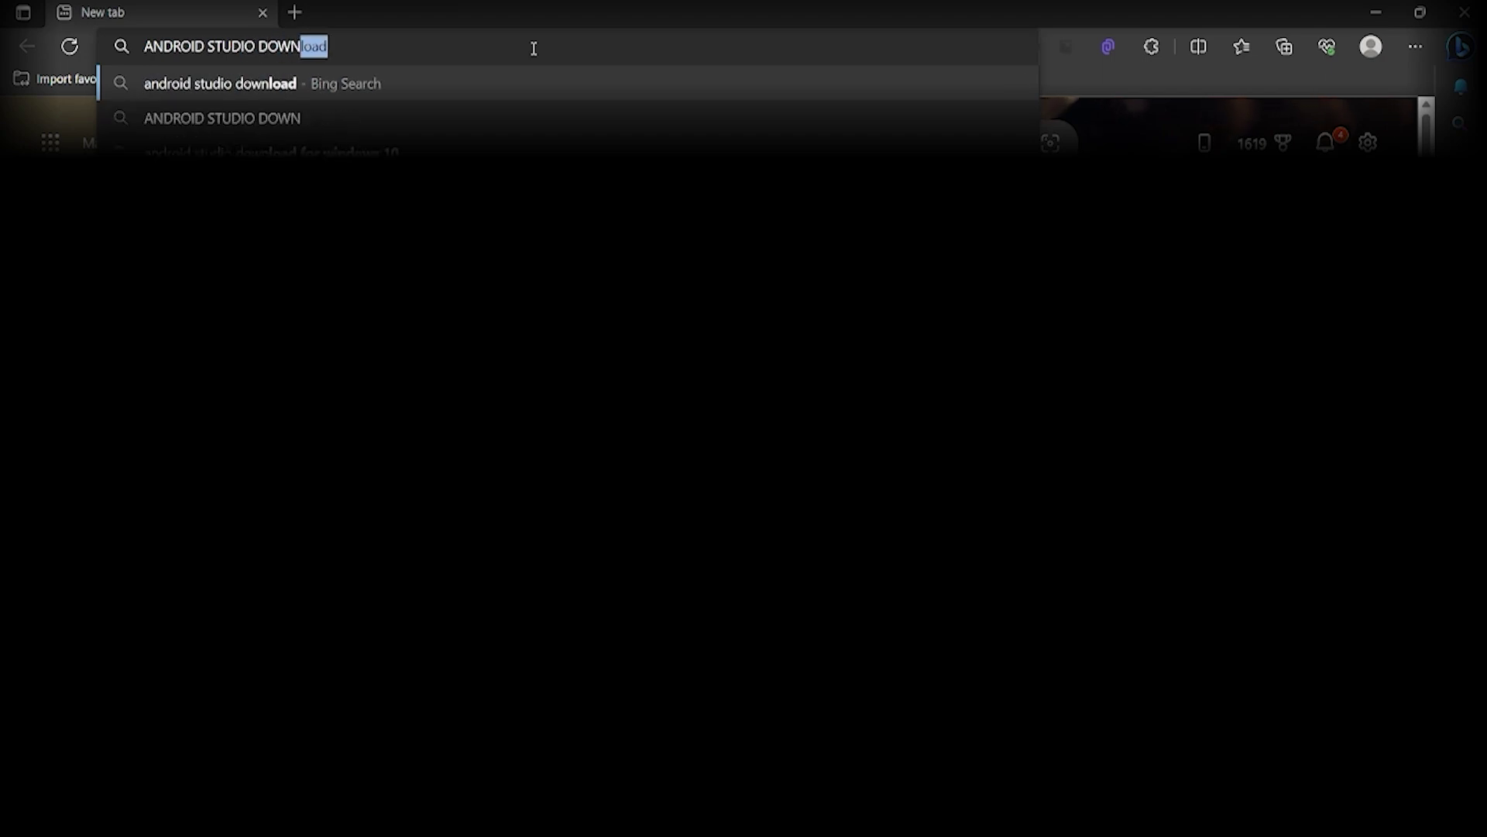
text(LO)
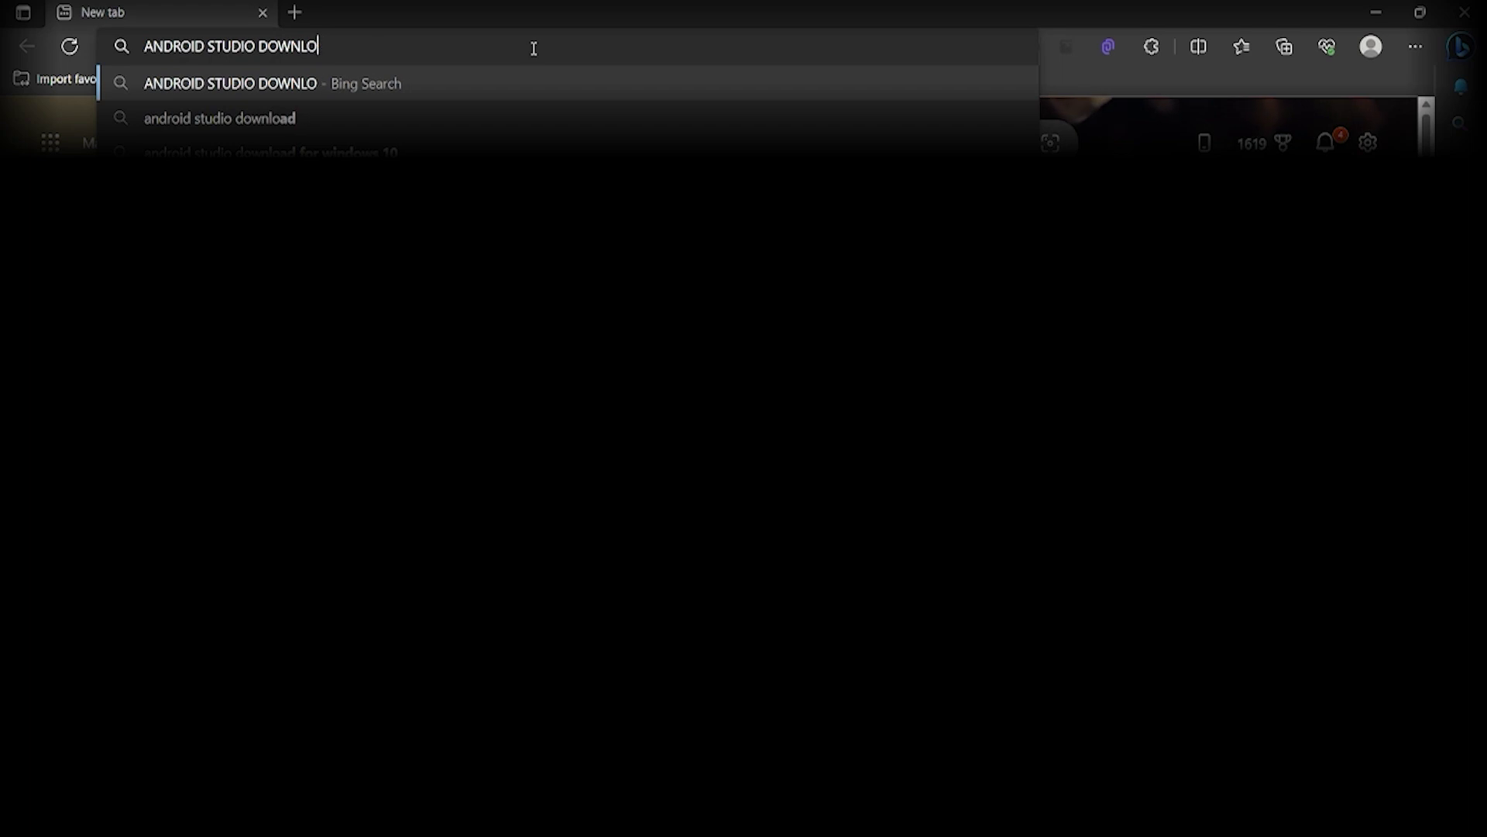
text(AD)
key(Return)
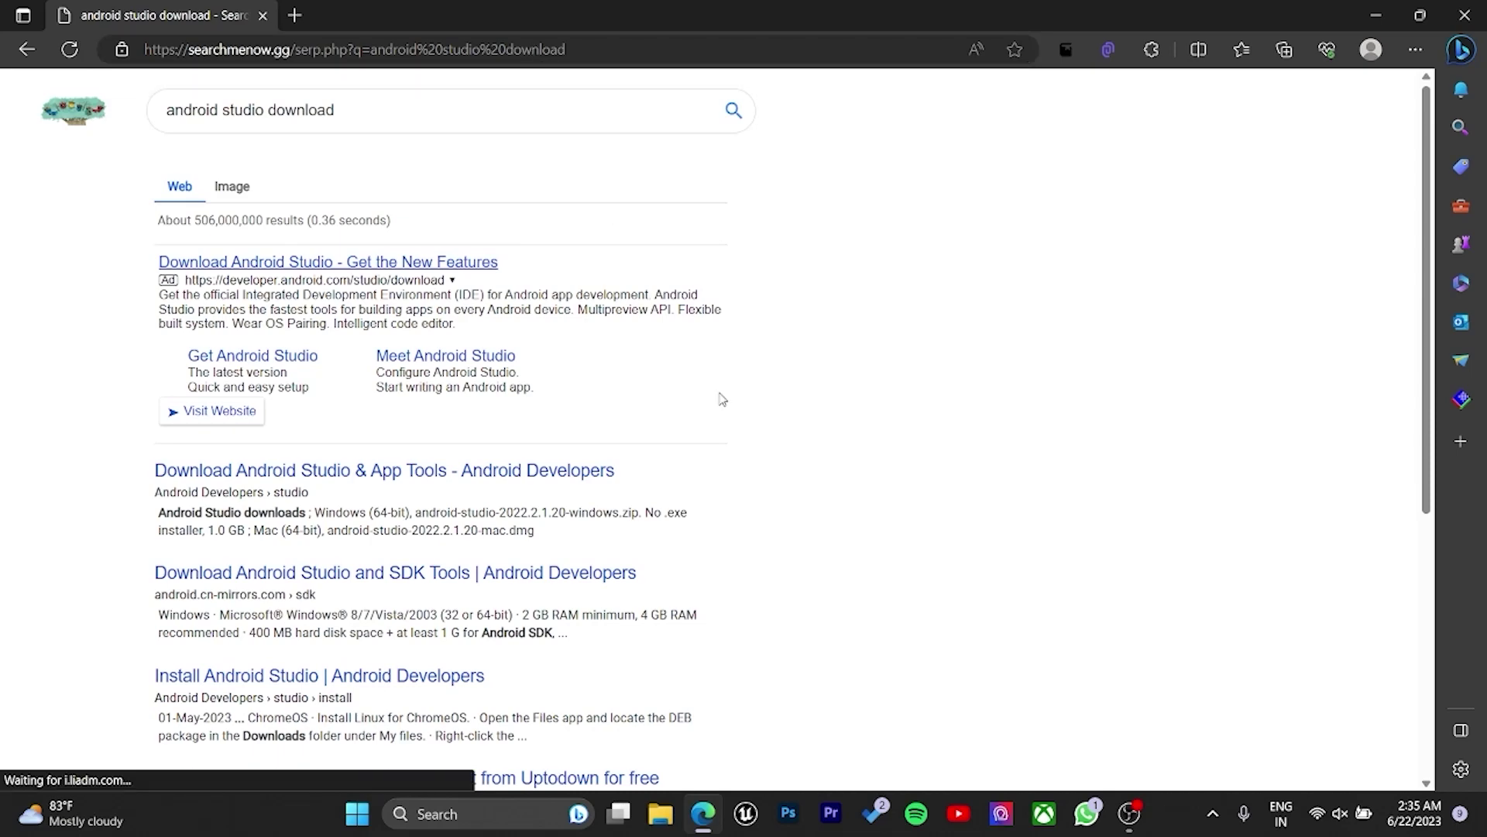
Open the "Download Android Studio & App Tools - Android Developers" search result.
scroll(722, 399, down, 3)
scroll(722, 399, down, 2)
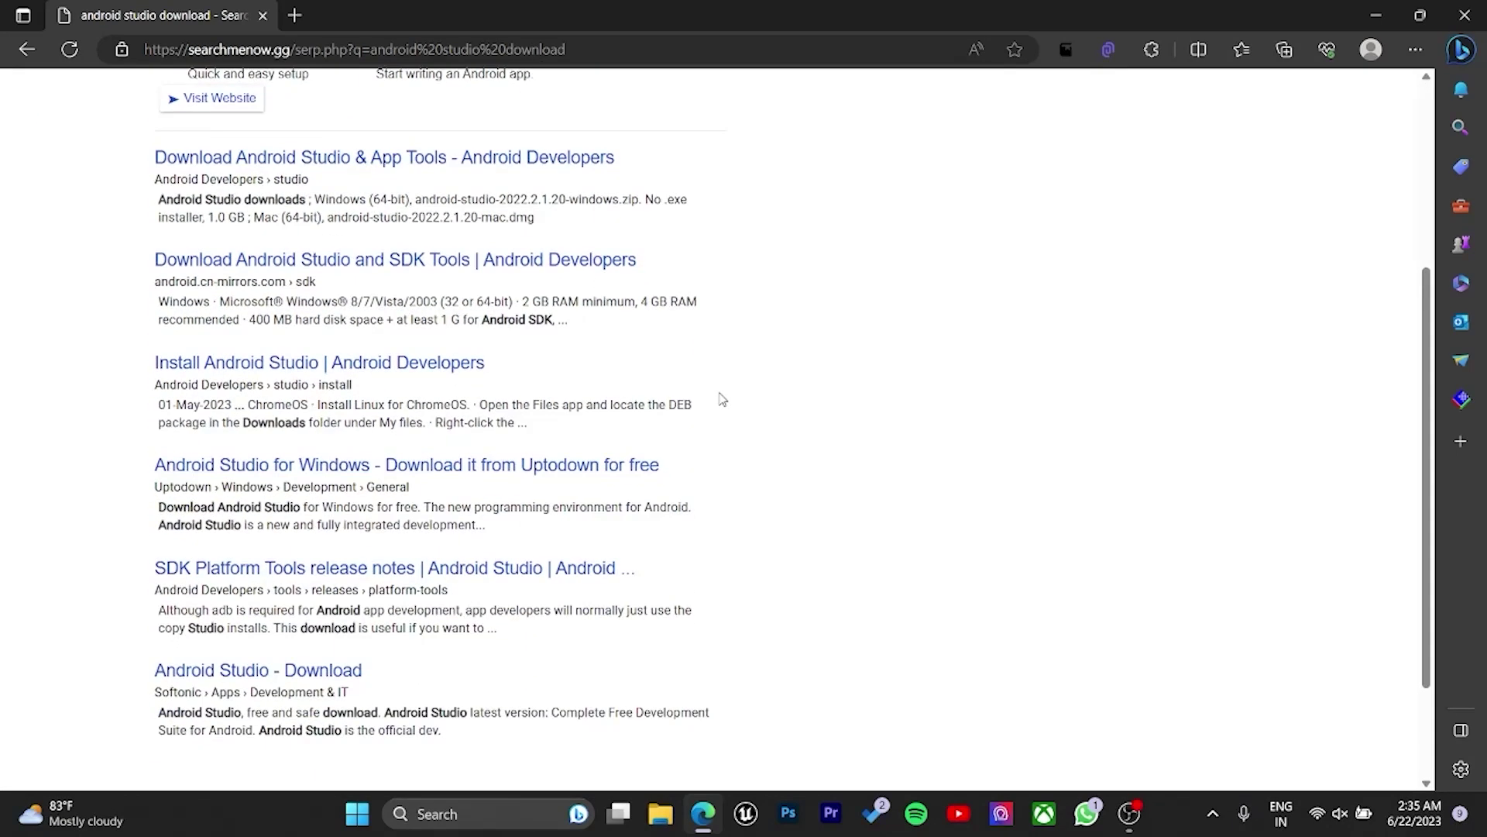
click(336, 158)
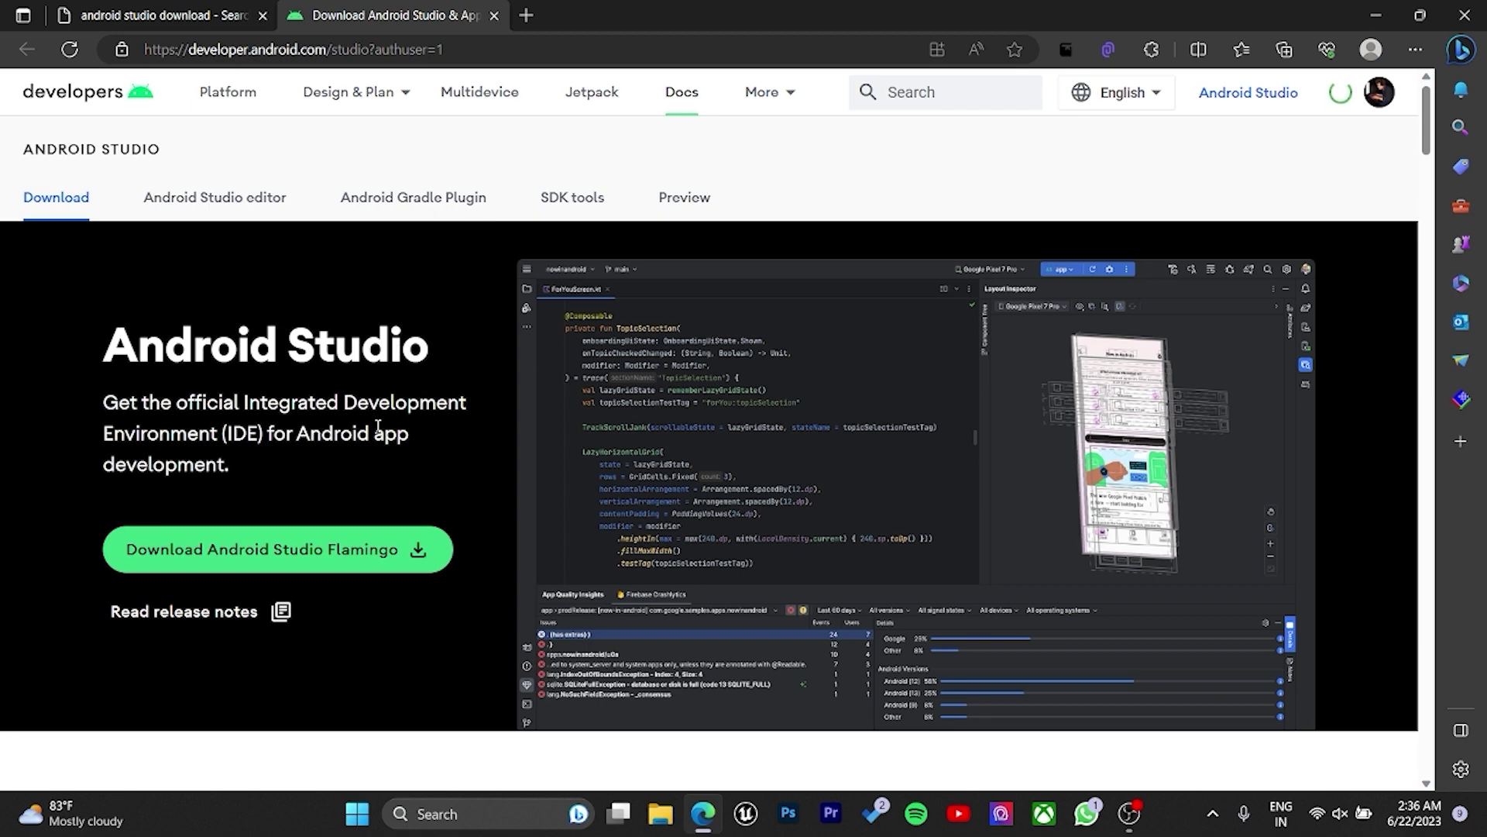
Examine the download page, including the Android Studio packages offered for Windows, Mac, Linux and ChromeOS.
scroll(367, 410, down, 1)
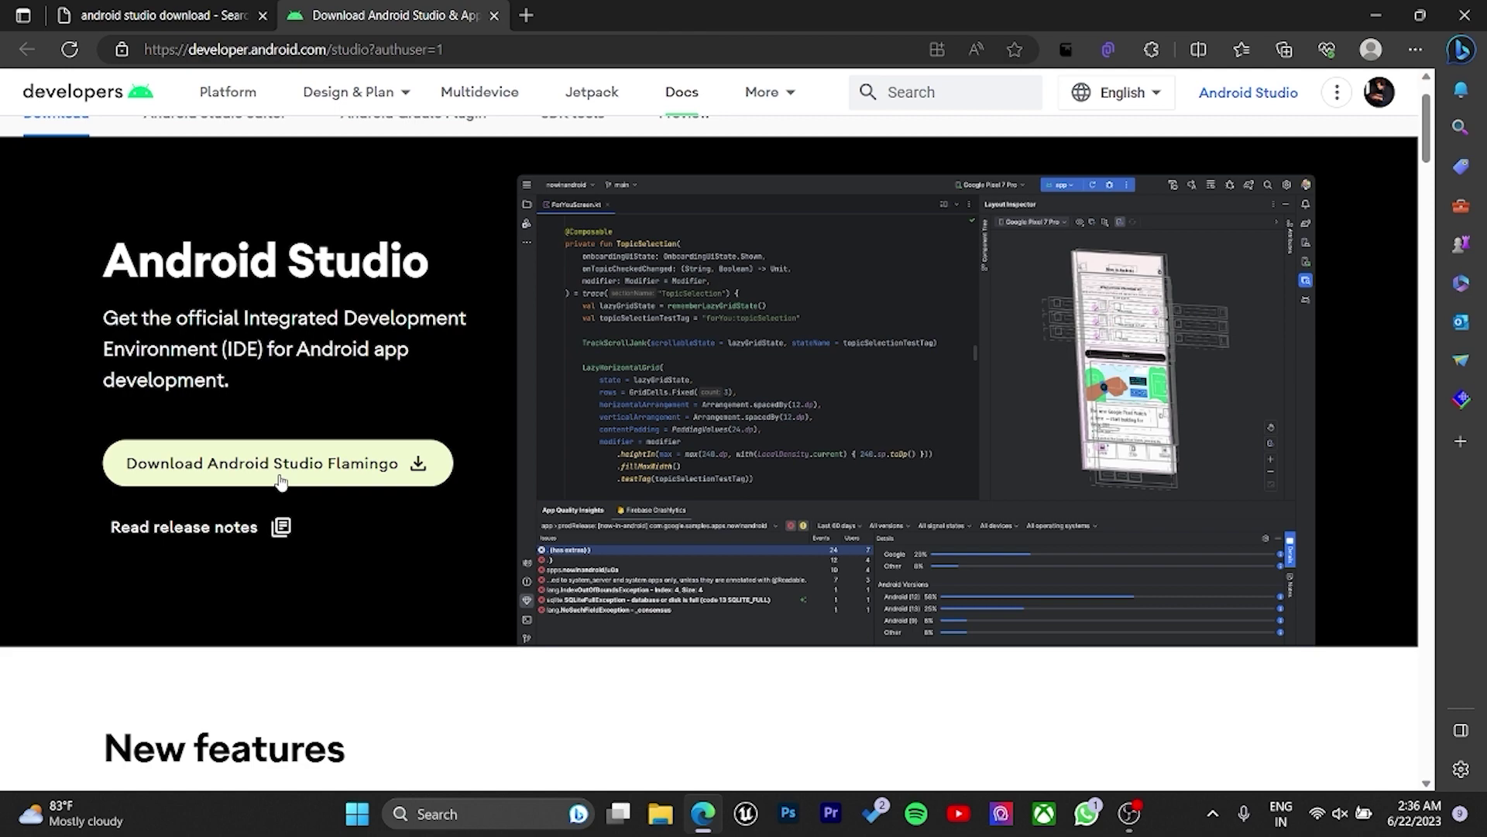
scroll(281, 481, down, 6)
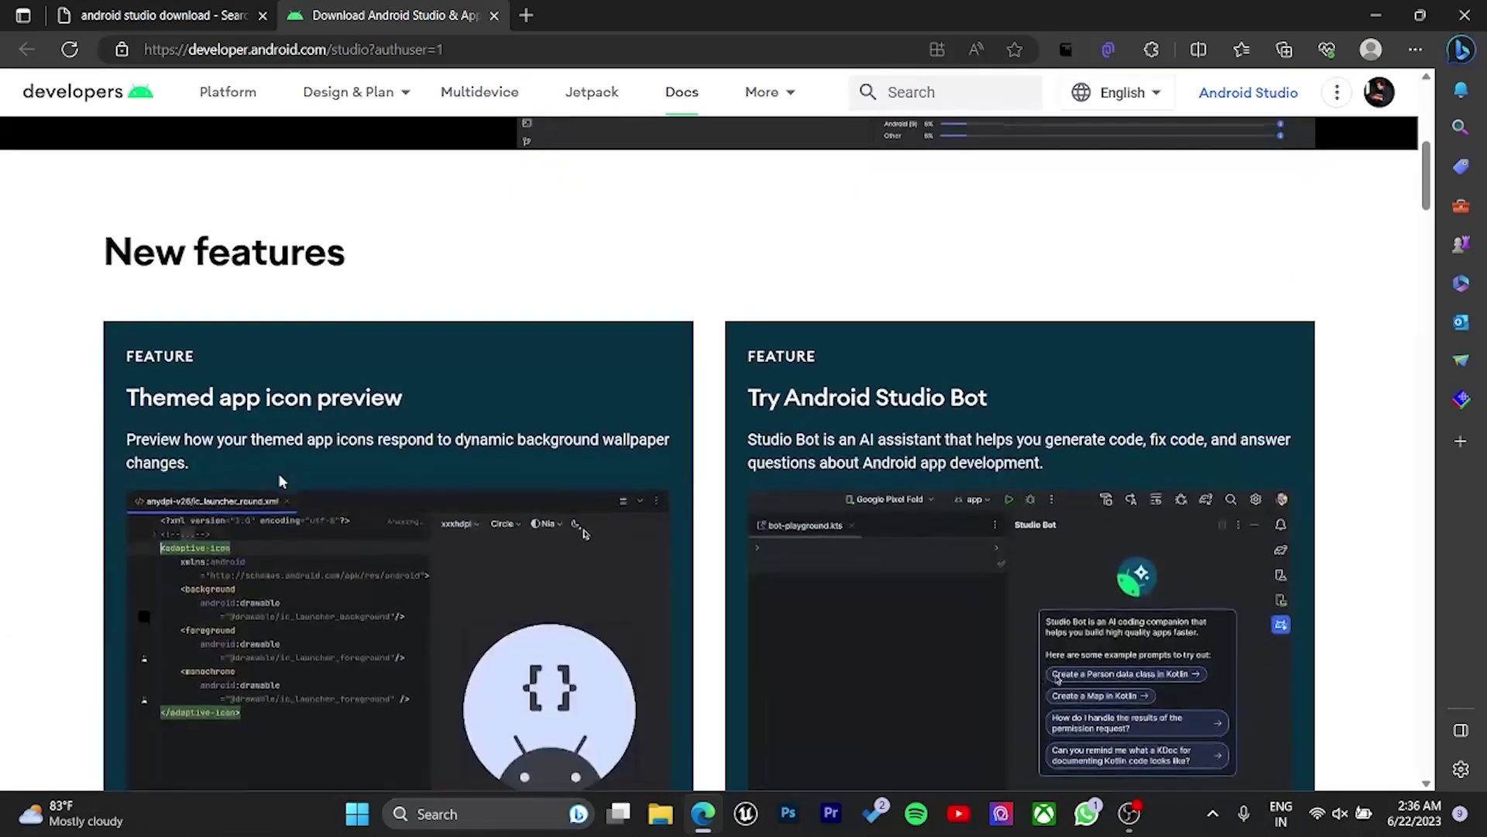
scroll(280, 481, up, 7)
scroll(245, 518, down, 15)
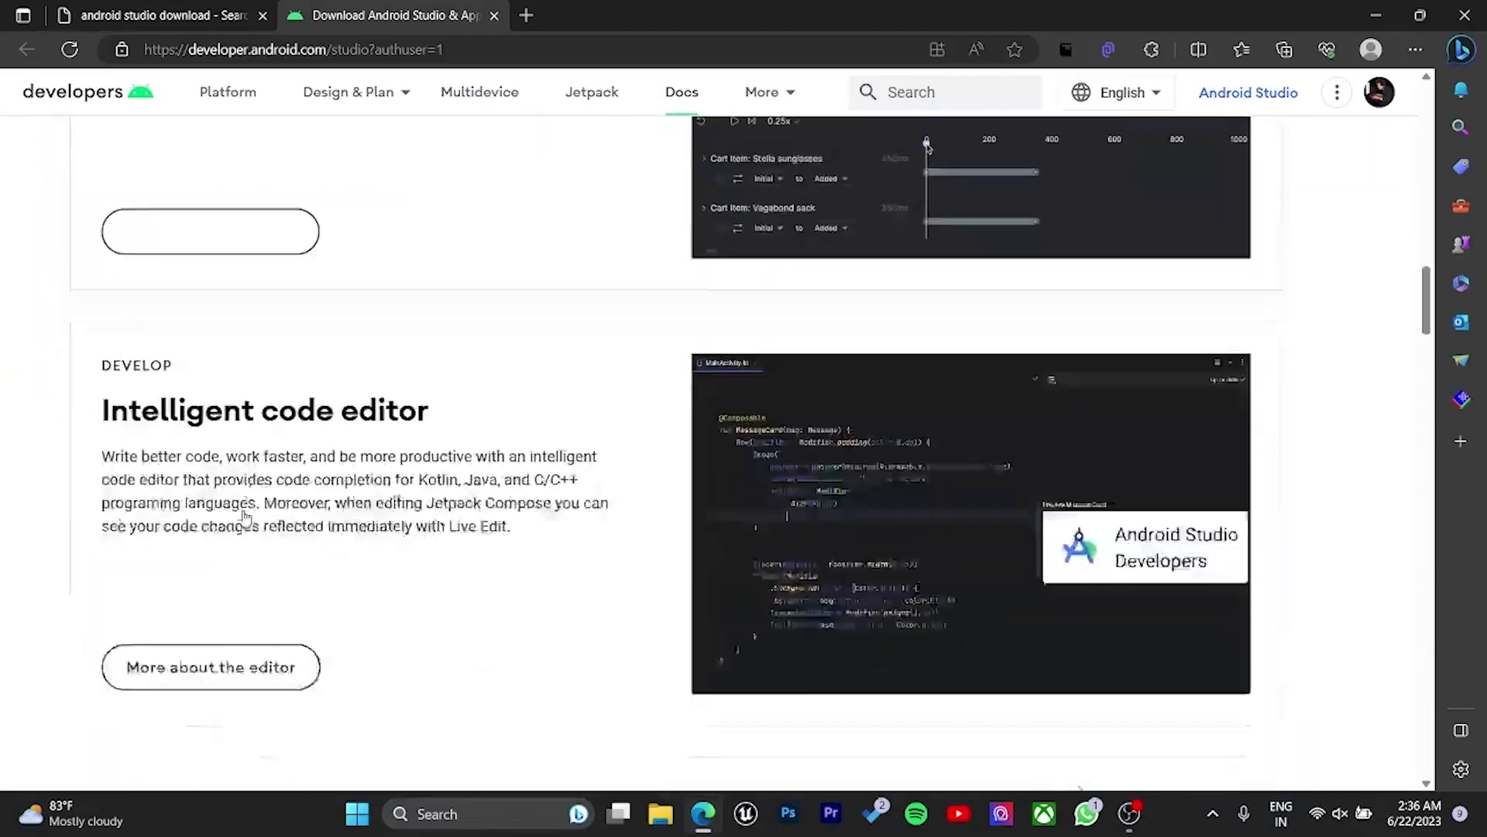
scroll(245, 517, down, 18)
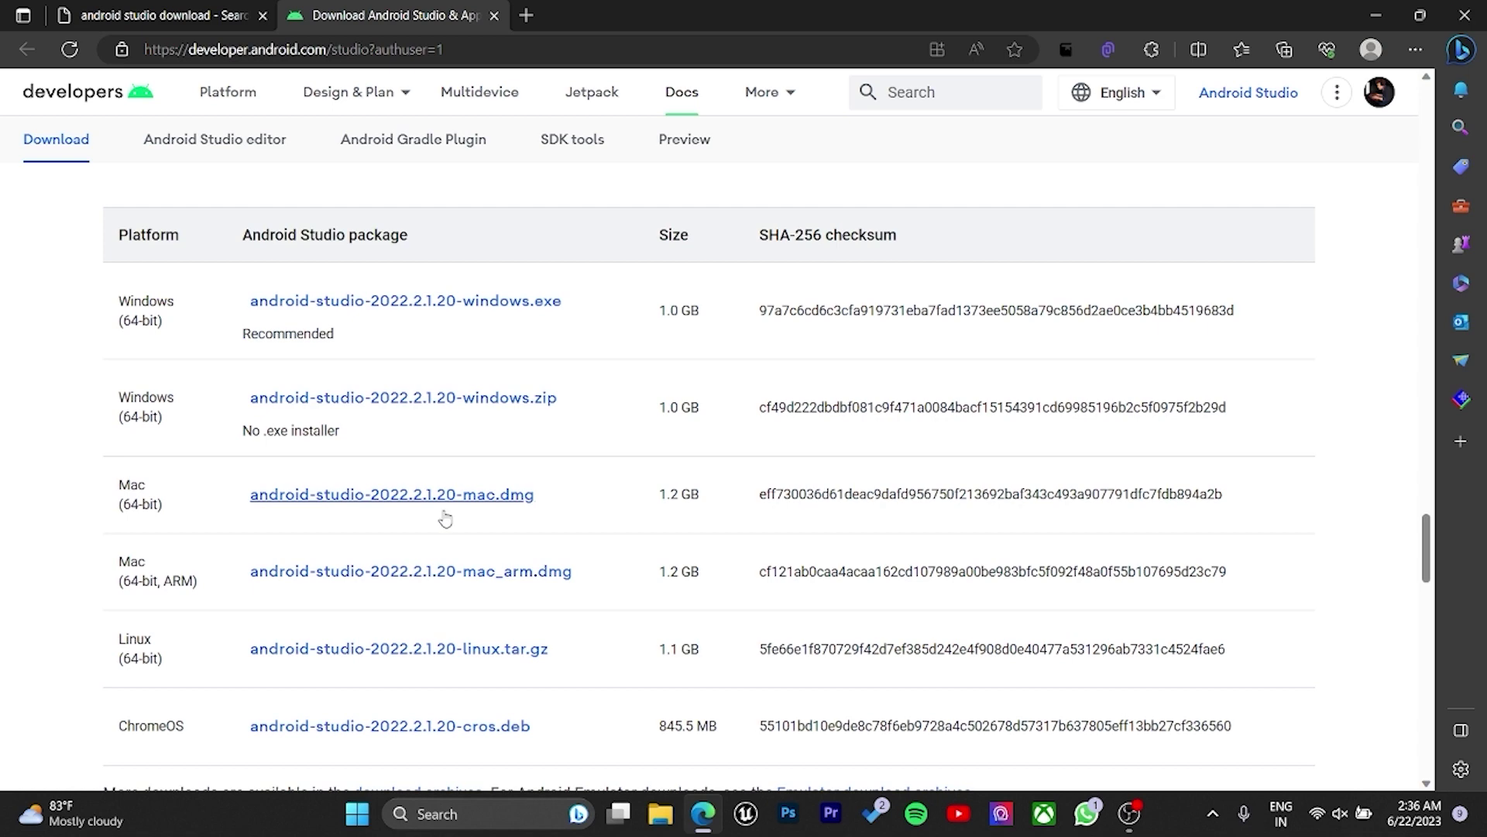
scroll(446, 519, down, 2)
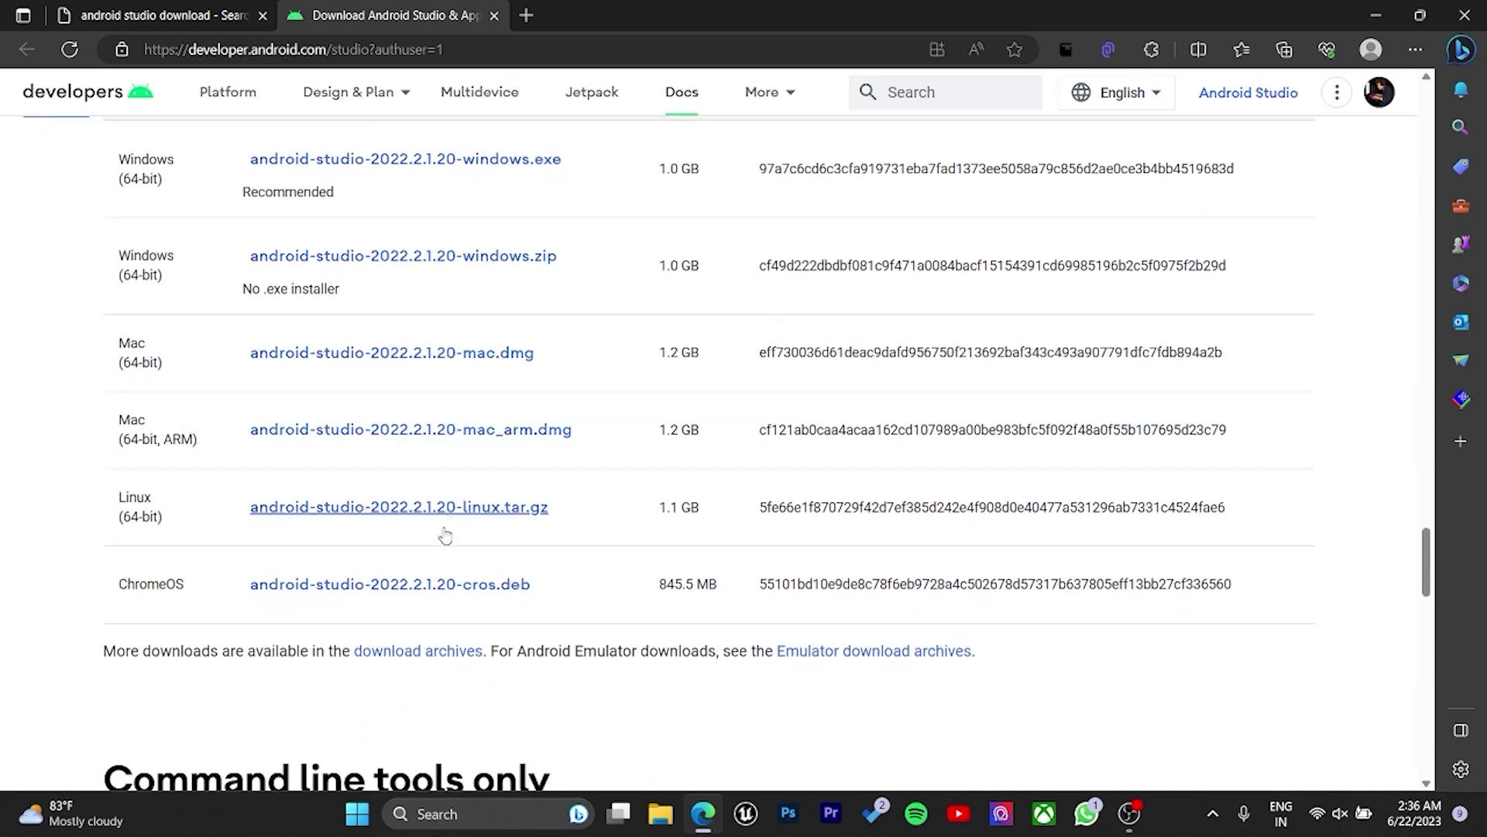
scroll(442, 520, up, 2)
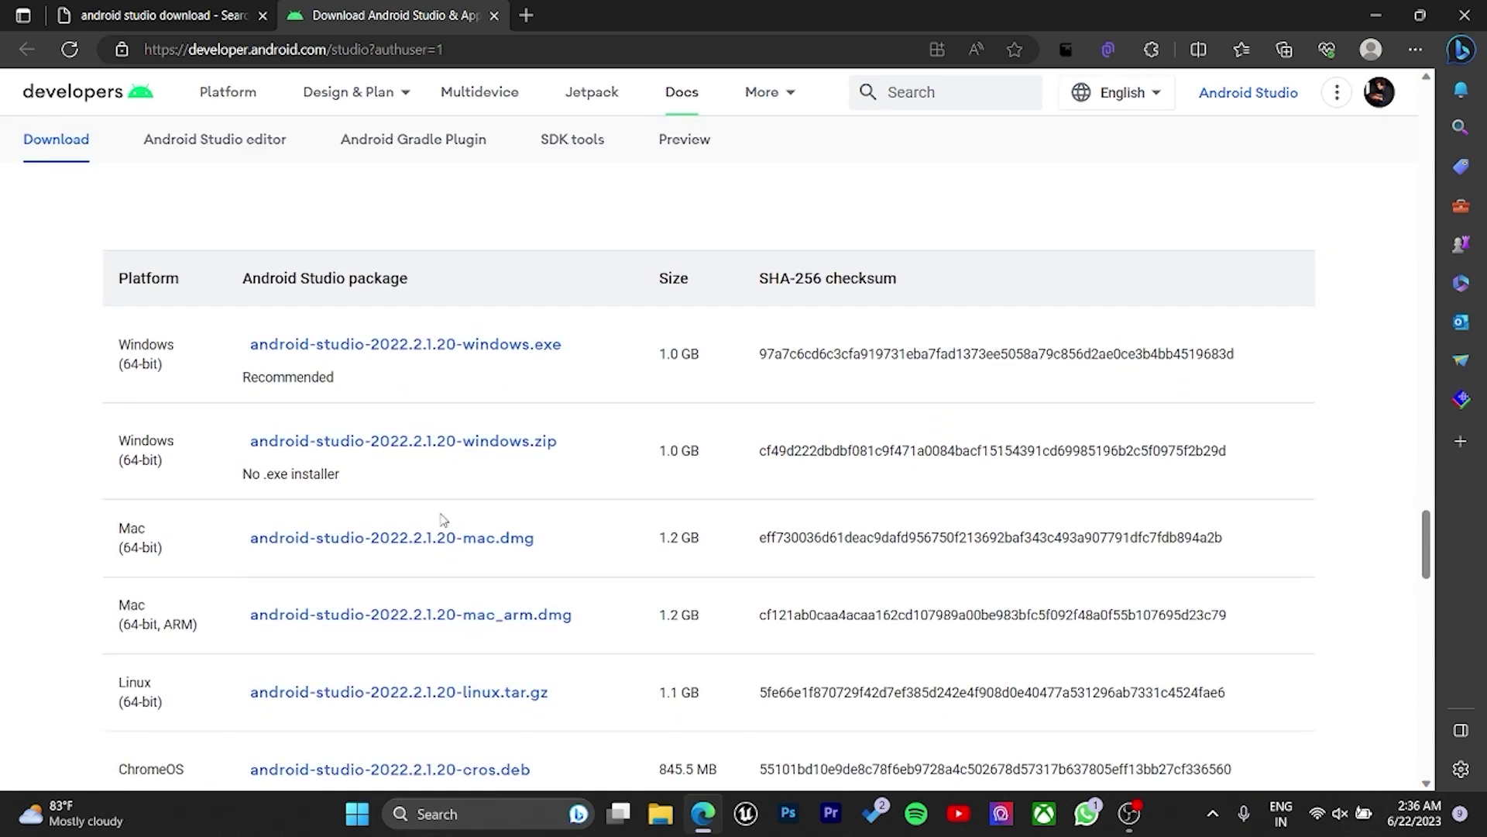
scroll(443, 519, up, 20)
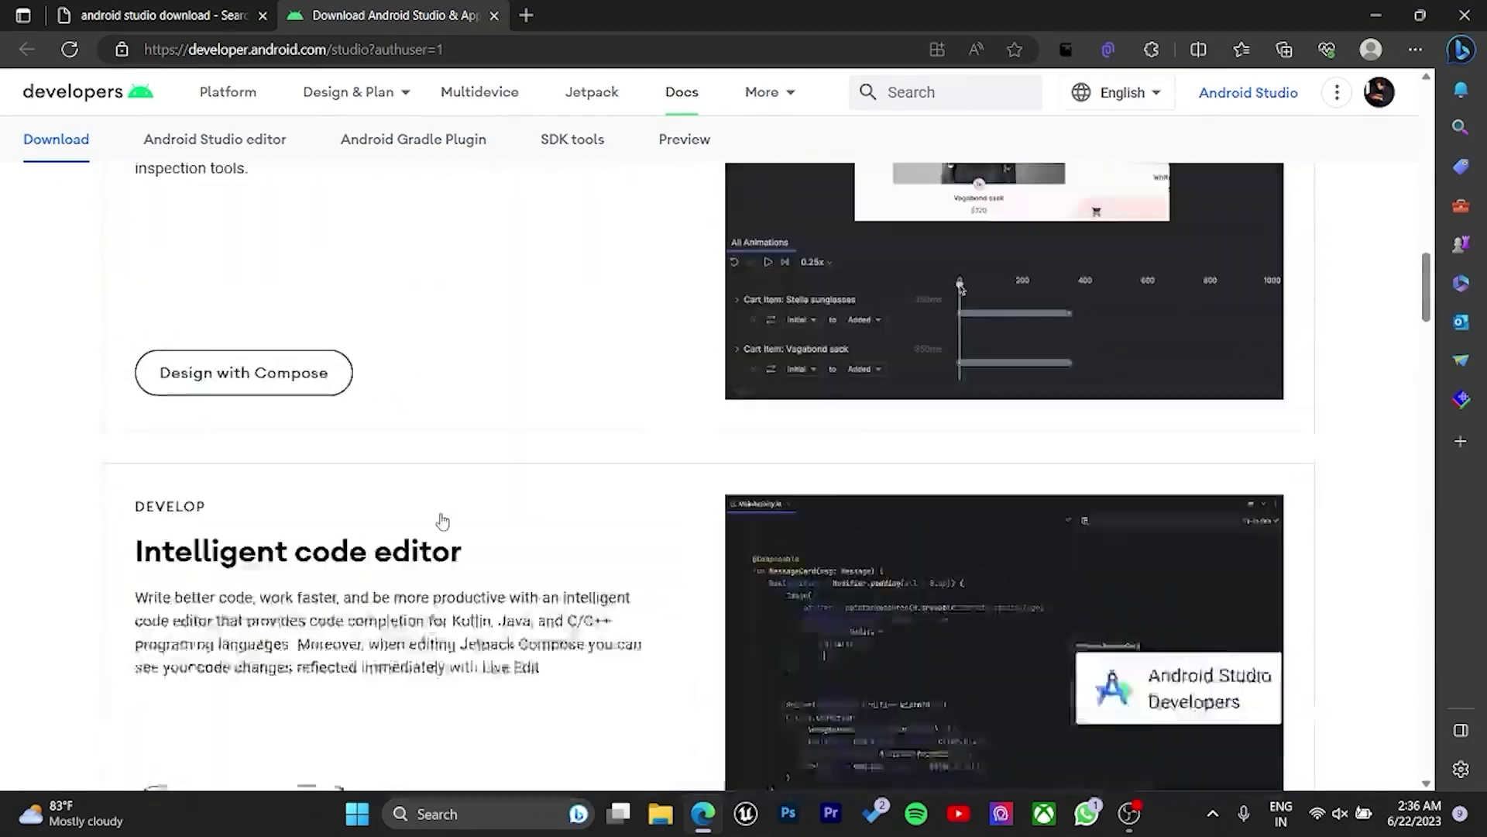
scroll(443, 521, up, 5)
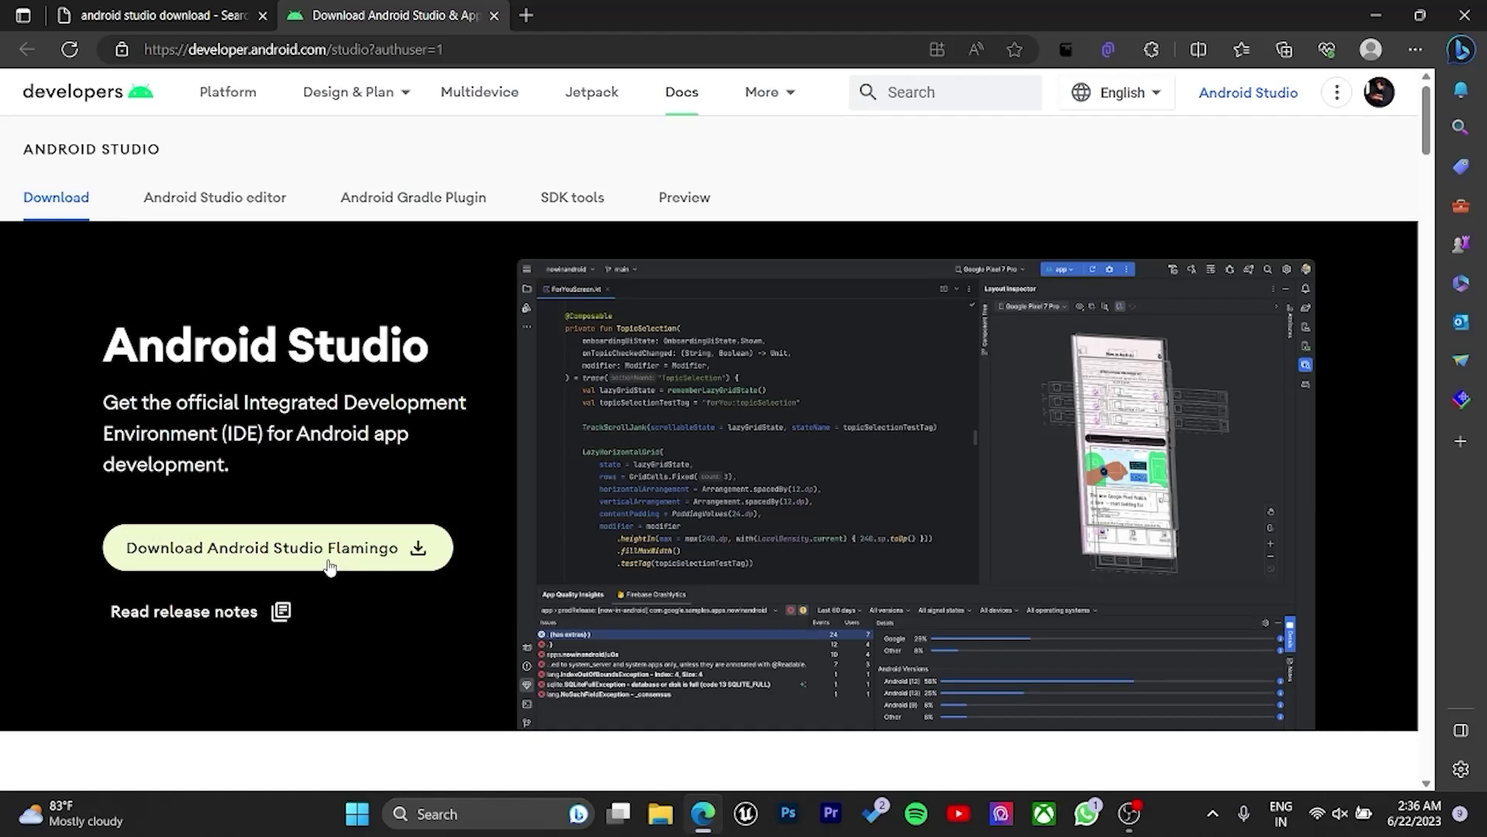
Agree to the terms and conditions and download Android Studio Flamingo | 2022.2.1 Patch 2 for Windows, choosing to open the file.
click(330, 566)
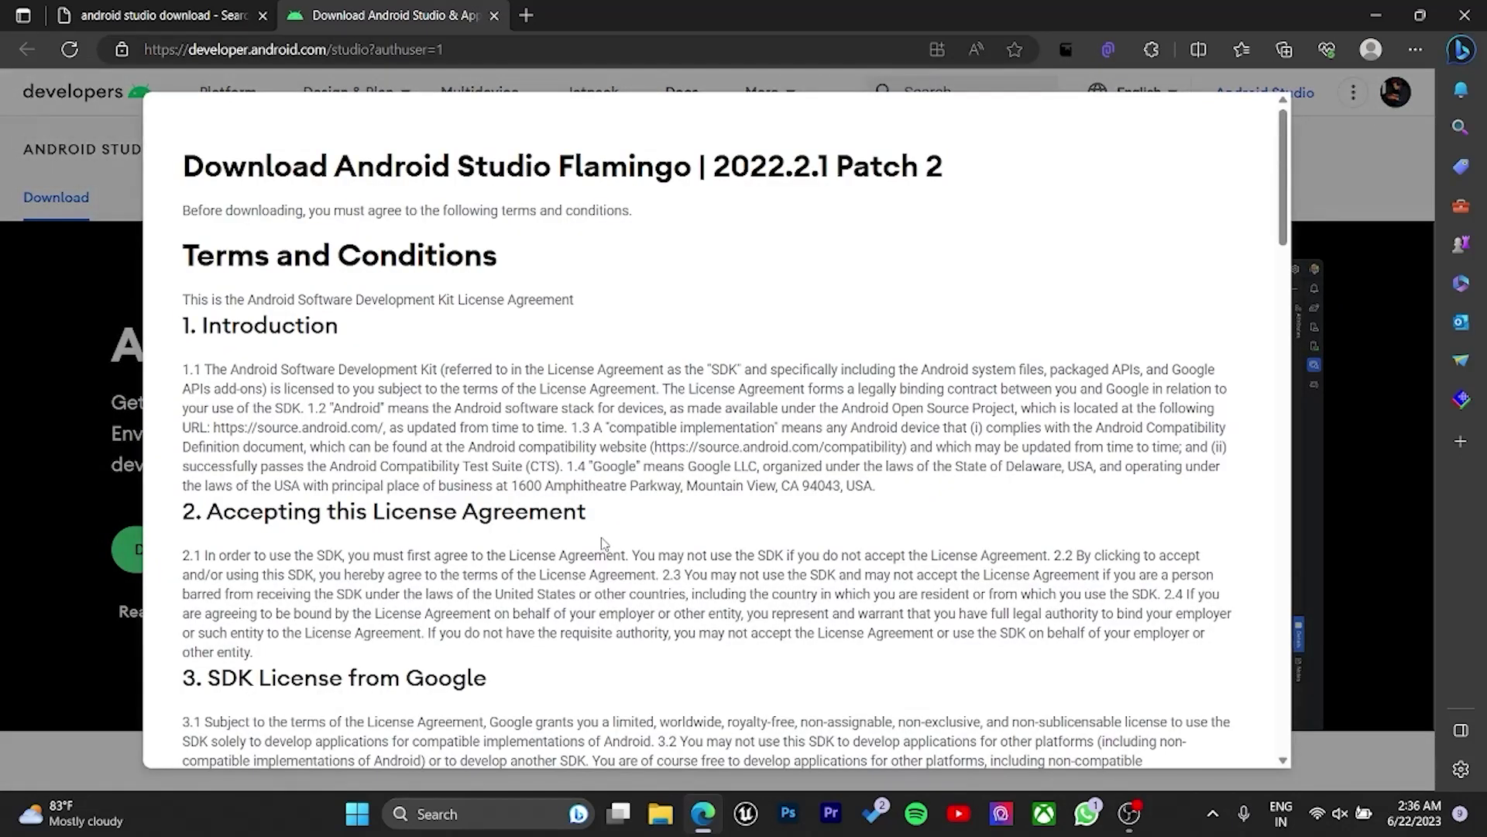
scroll(602, 542, down, 1)
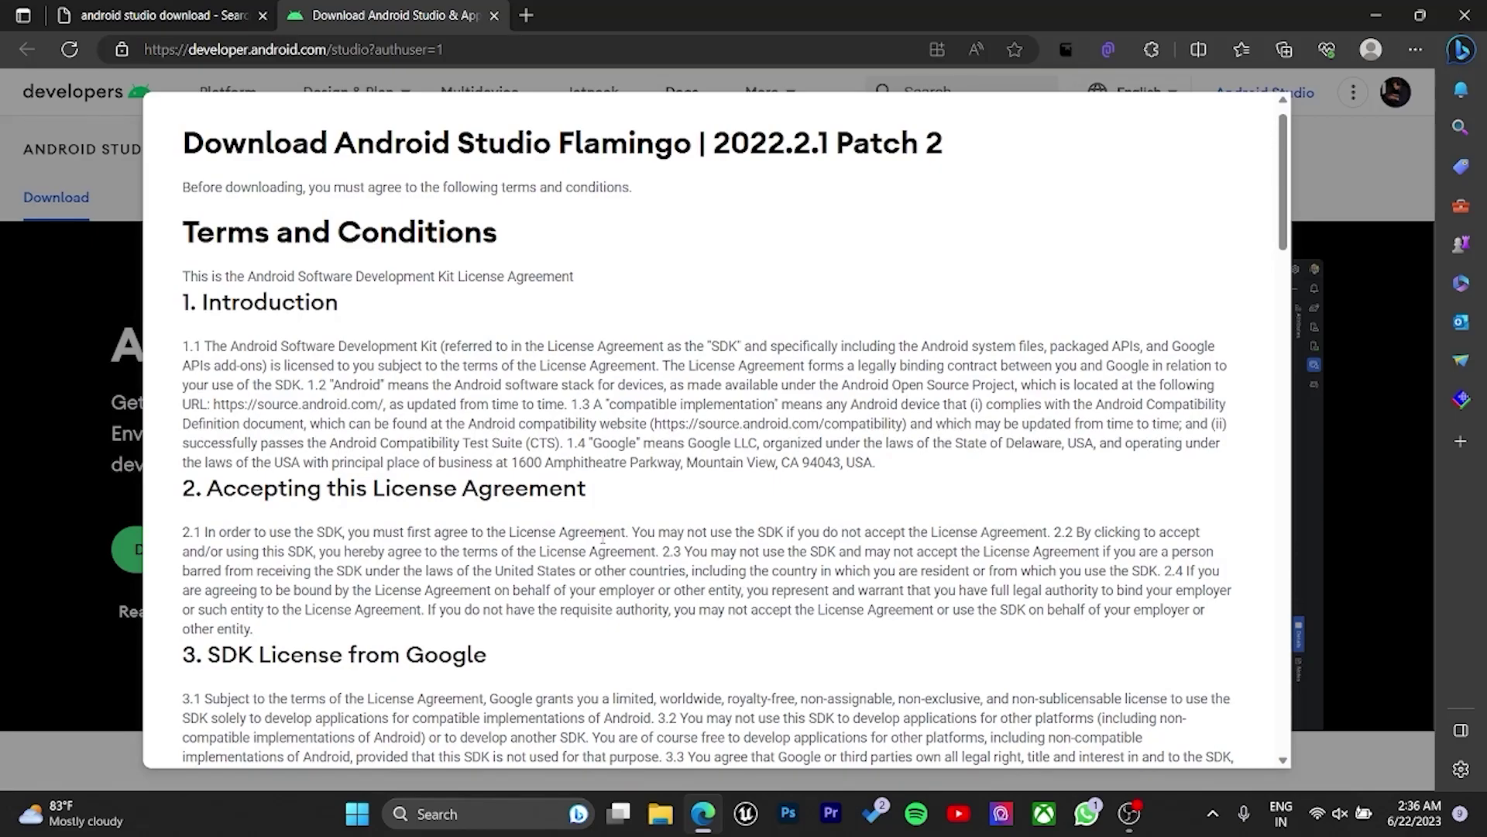
scroll(602, 535, down, 20)
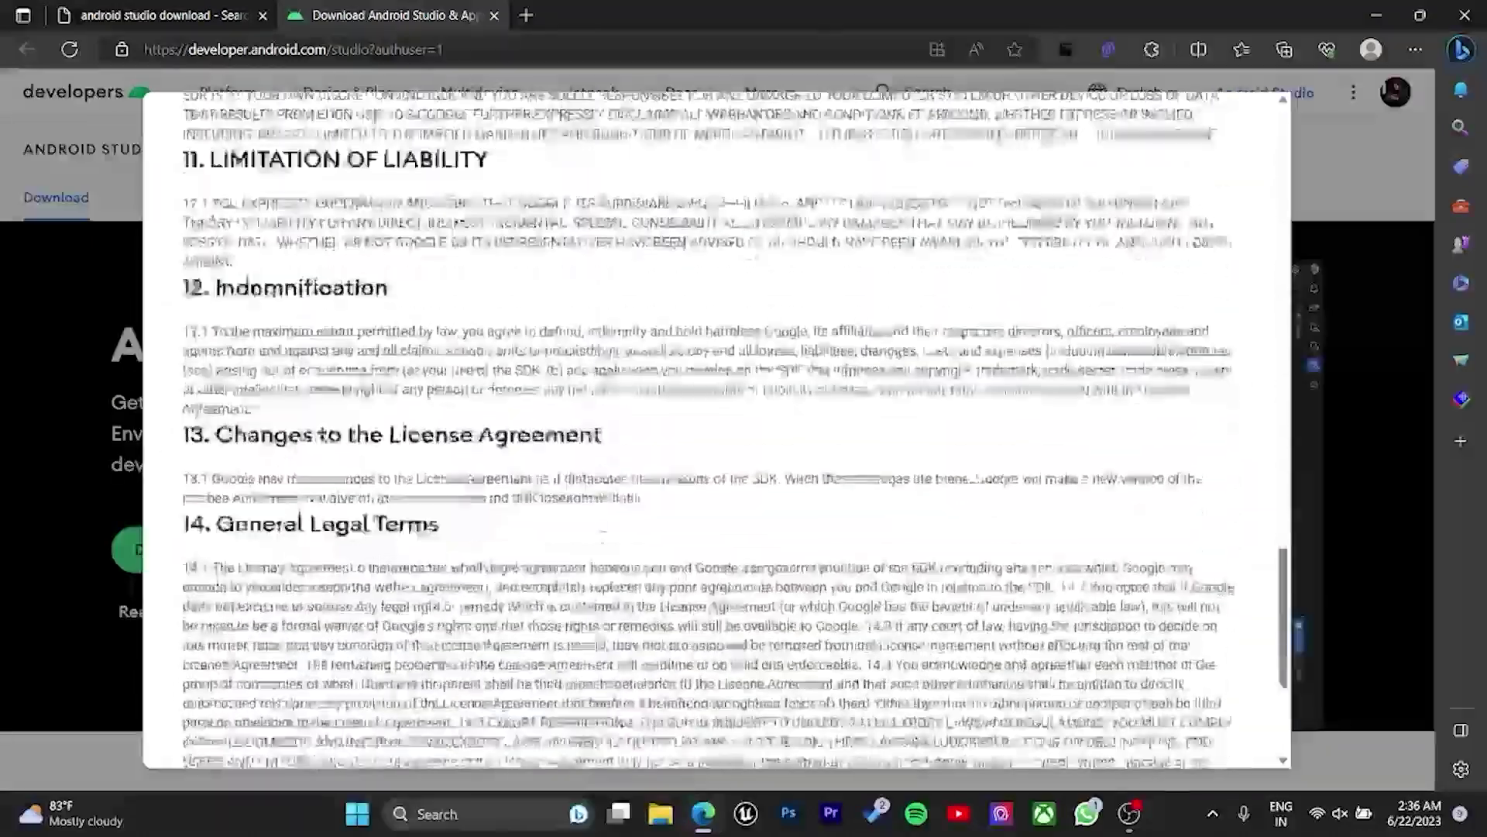
scroll(603, 534, down, 4)
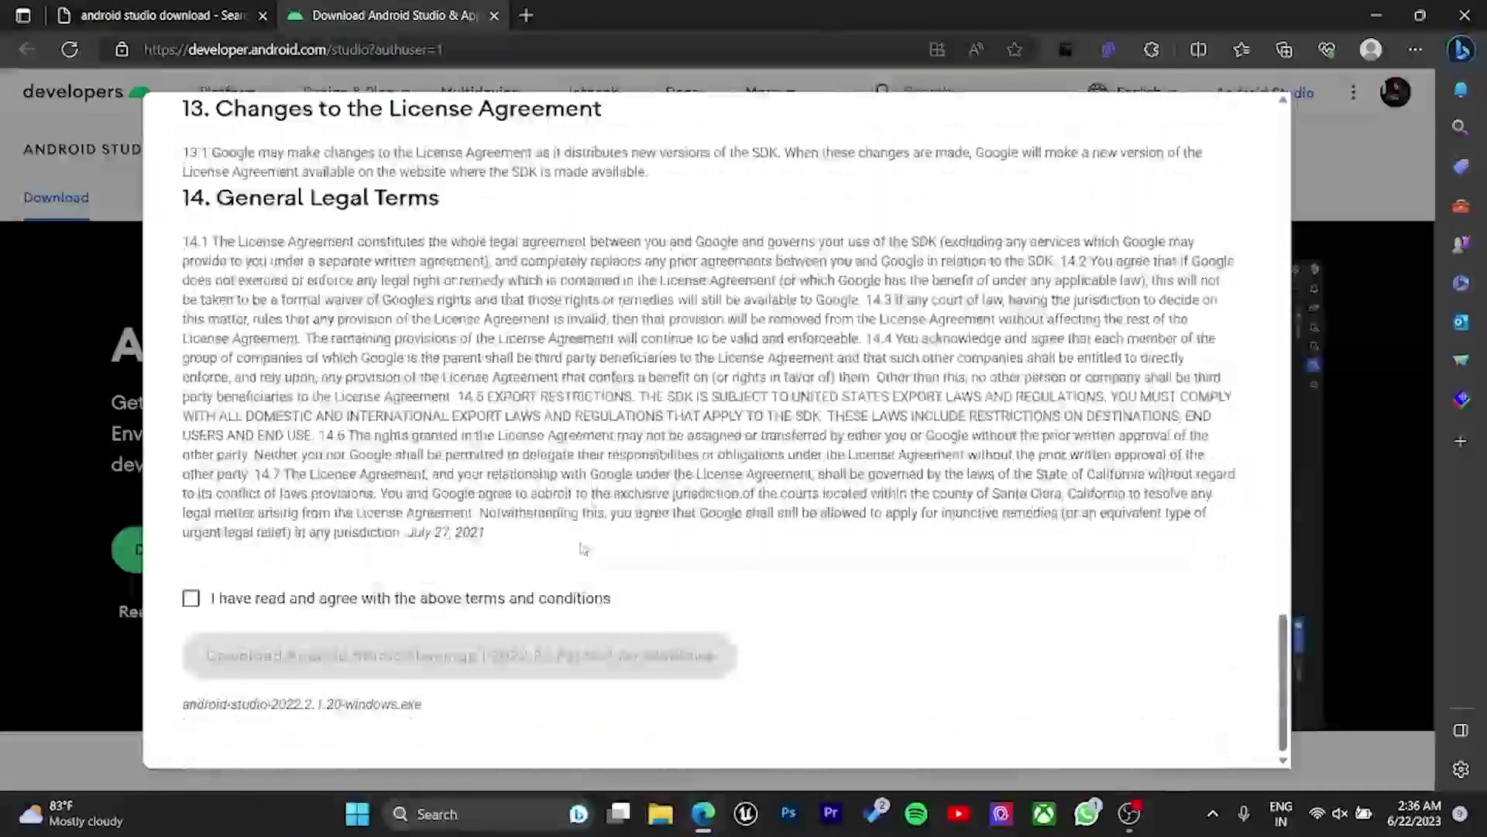
click(192, 604)
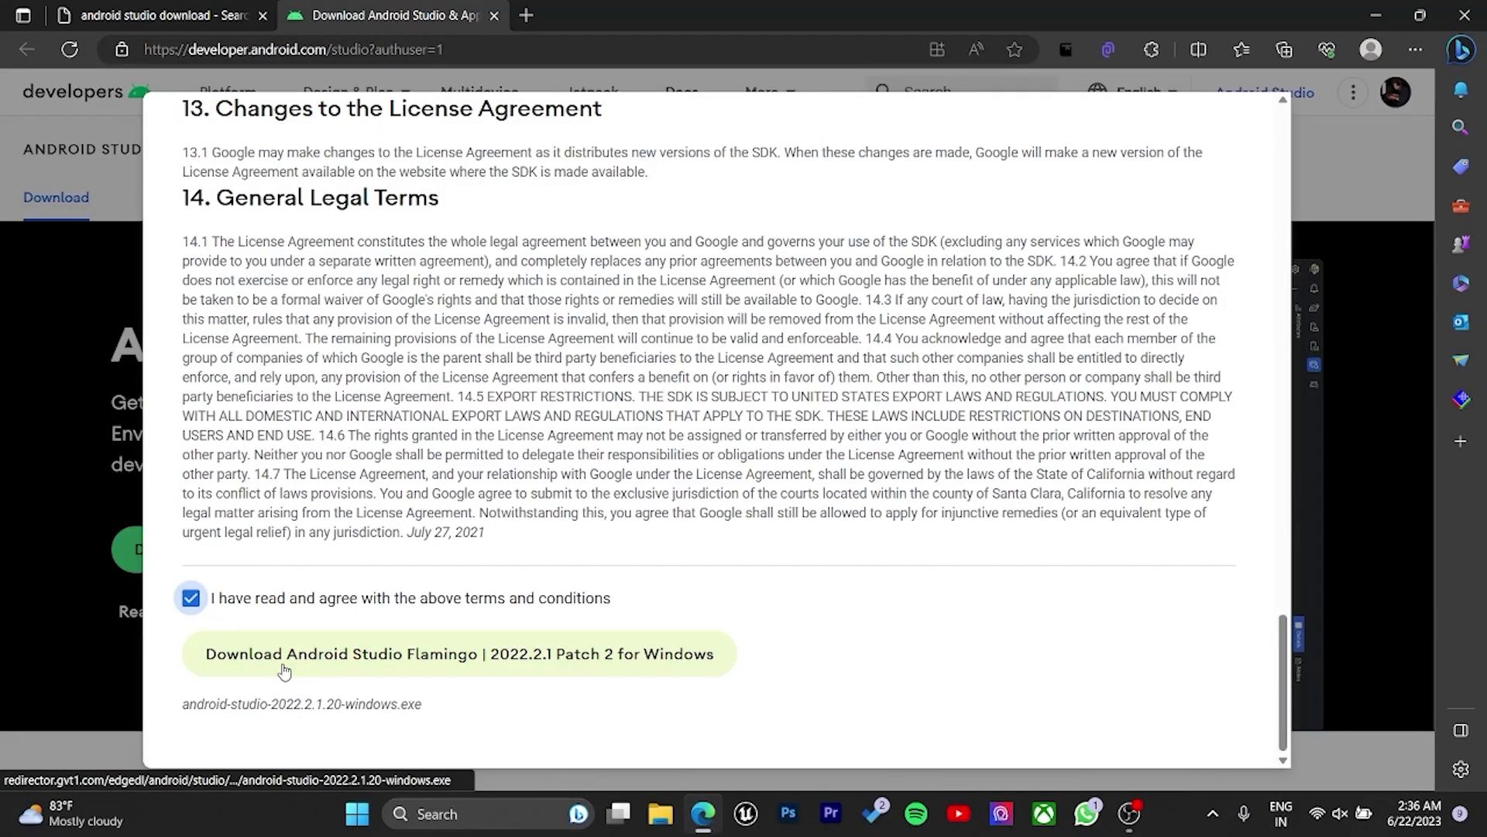
click(403, 670)
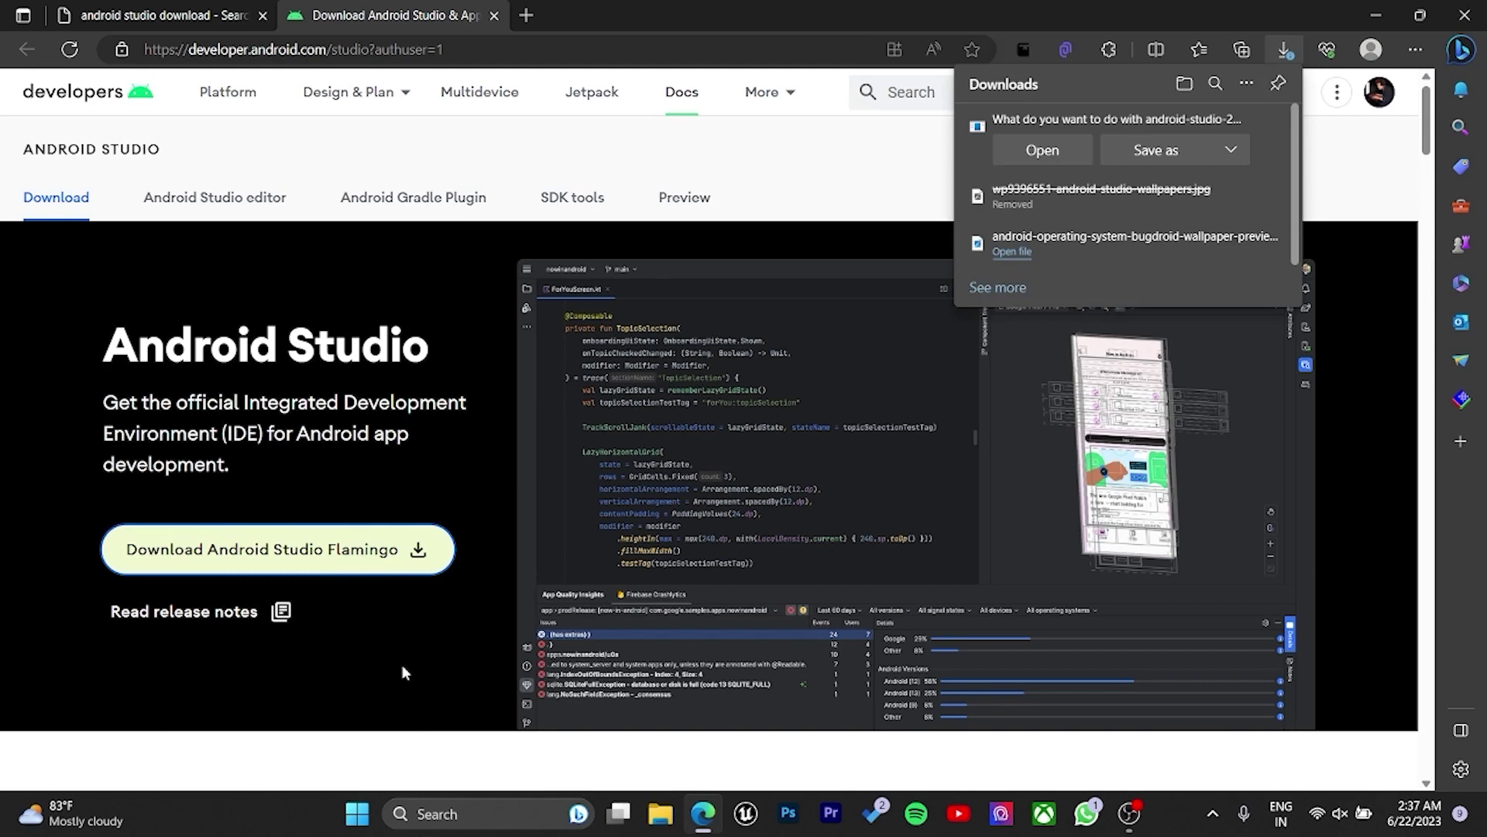
click(1072, 158)
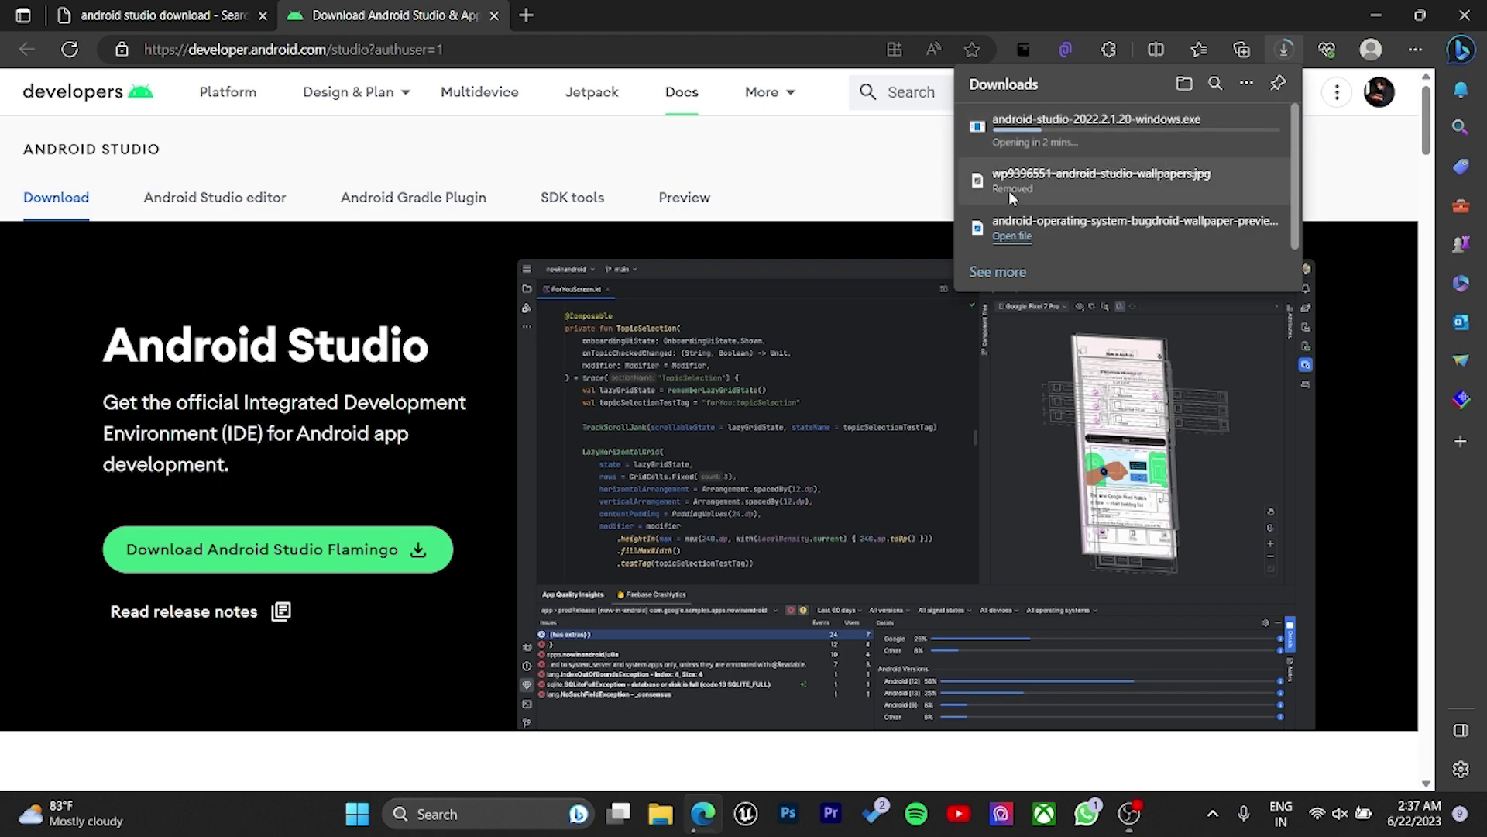
scroll(997, 347, down, 10)
scroll(999, 356, down, 10)
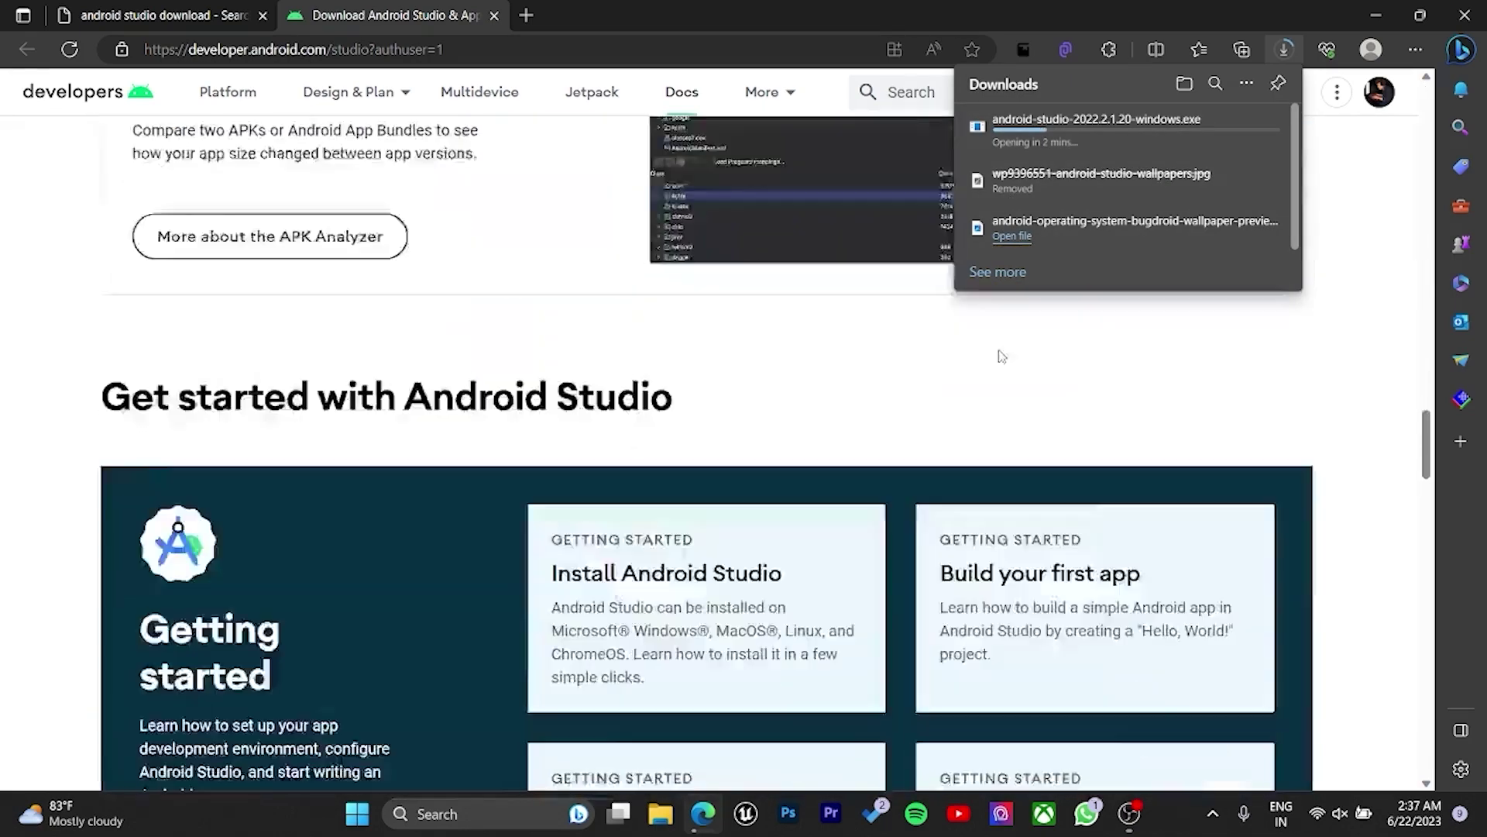
scroll(999, 357, up, 3)
scroll(1000, 356, down, 3)
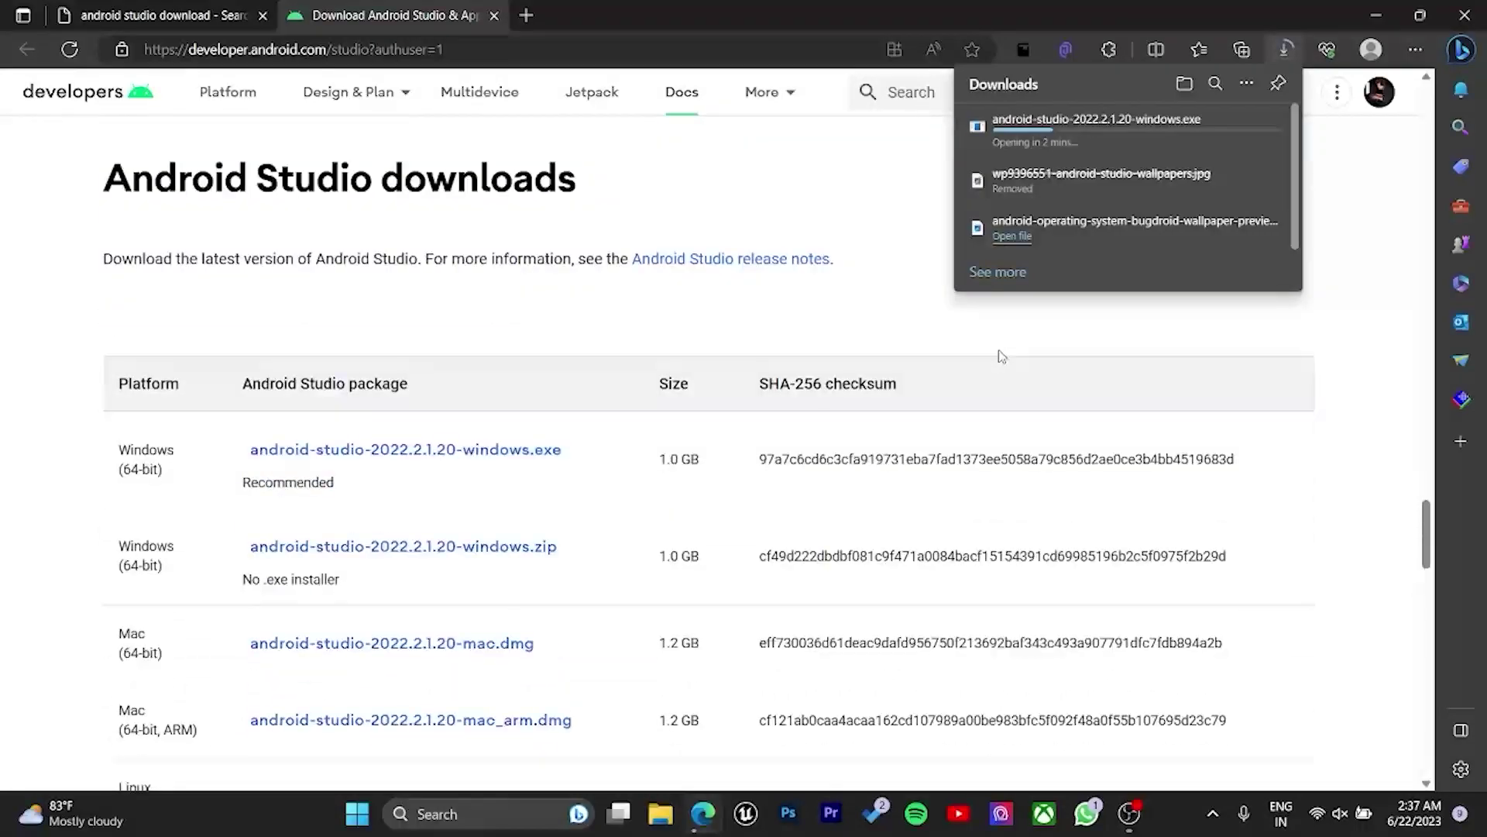
scroll(649, 454, down, 4)
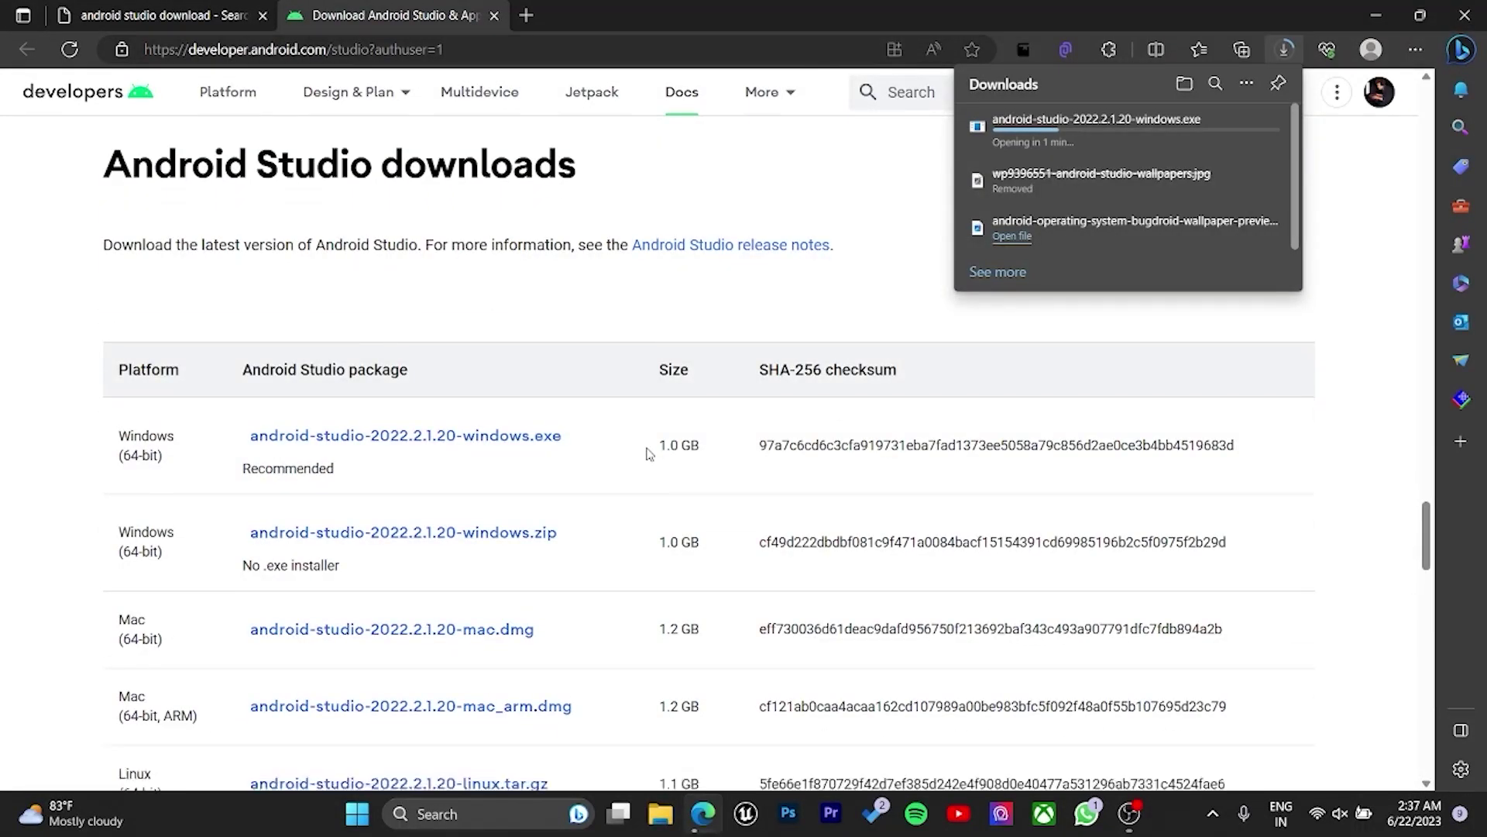
scroll(649, 455, up, 10)
scroll(649, 455, up, 10)
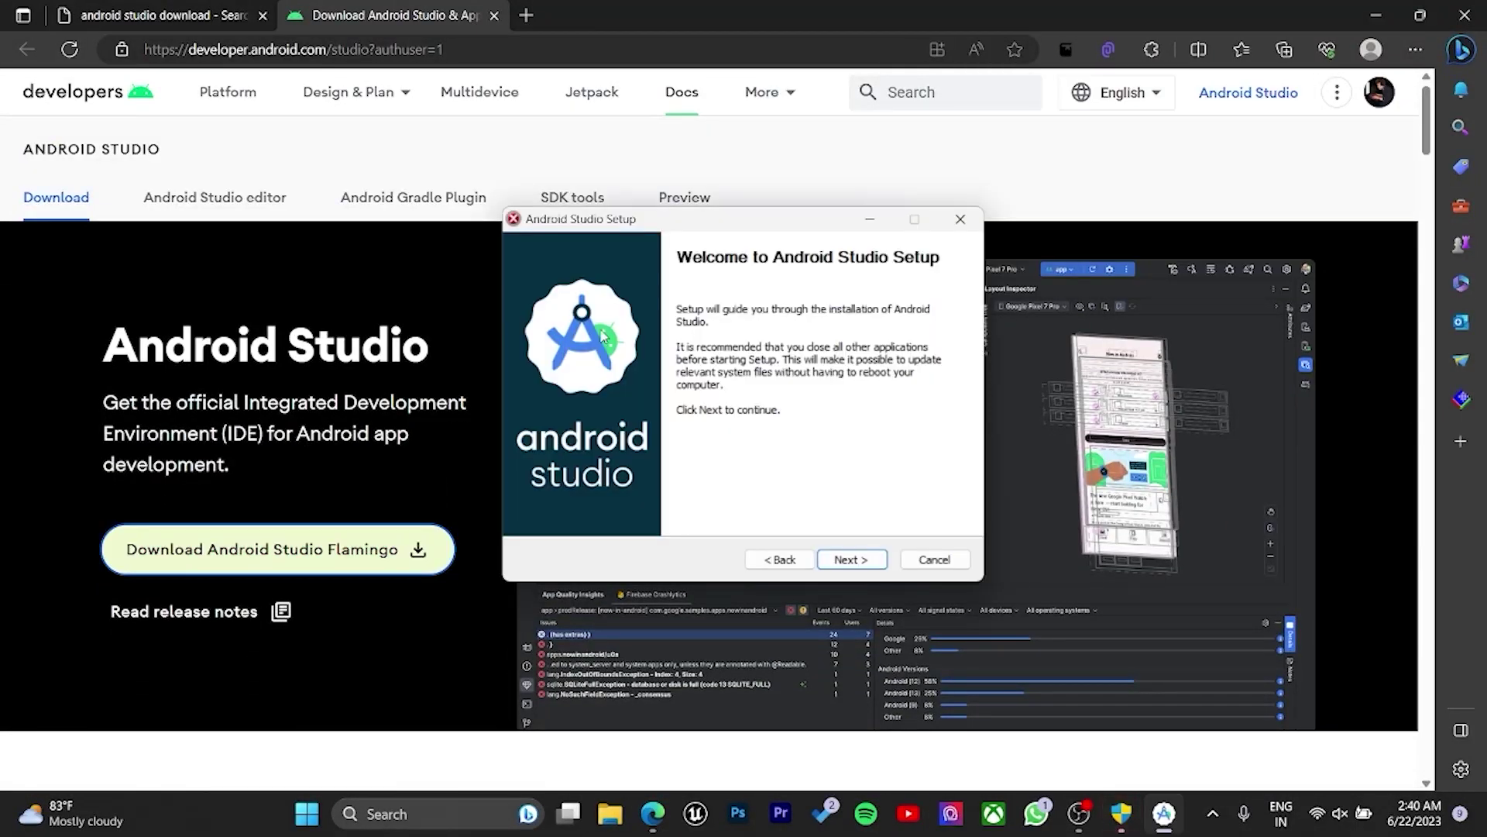
Continue past the Android Studio Setup welcome page and review the components offered for installation.
click(852, 559)
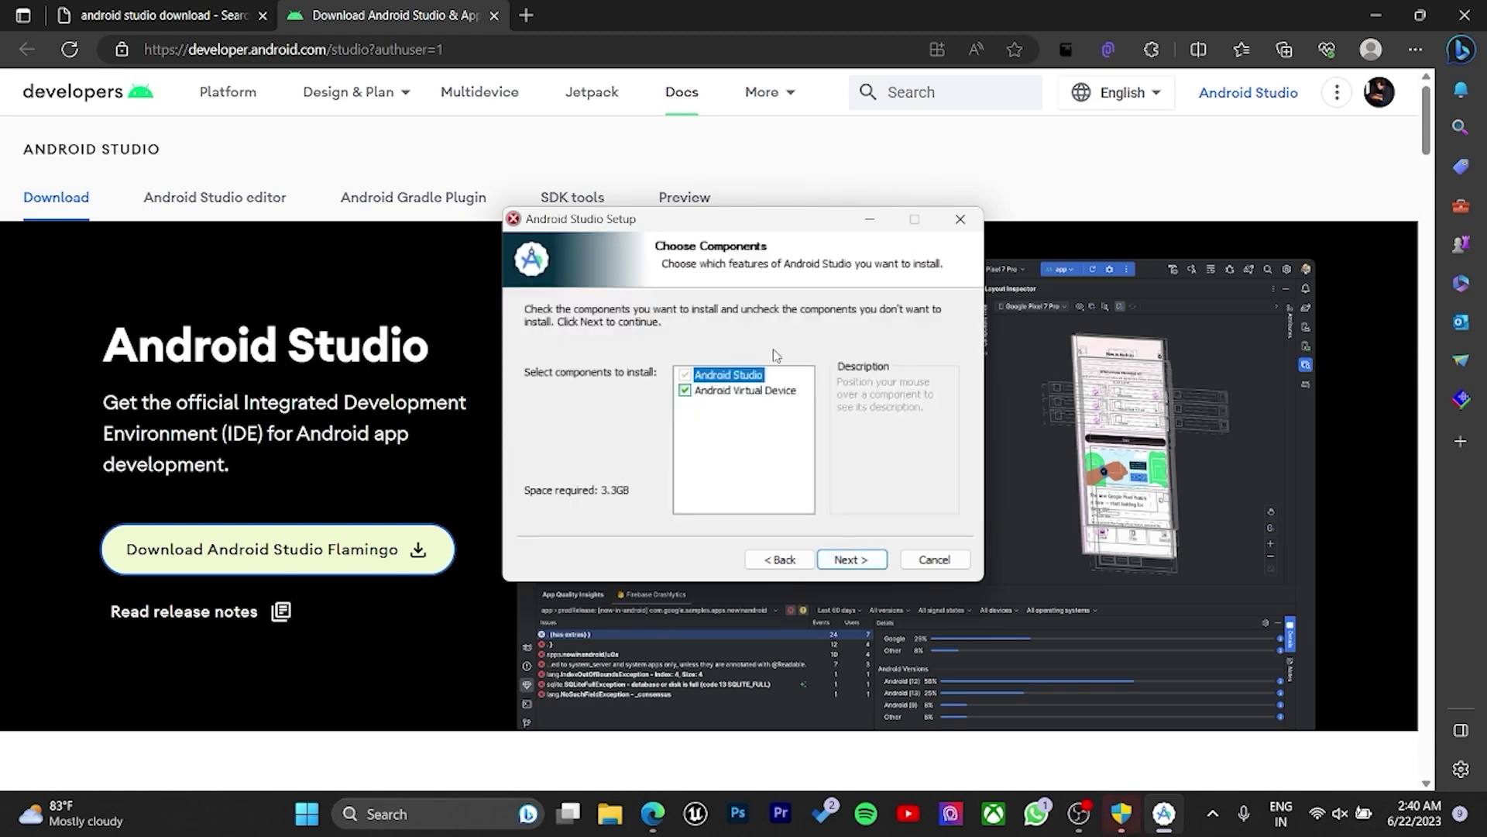
mouse_move(767, 390)
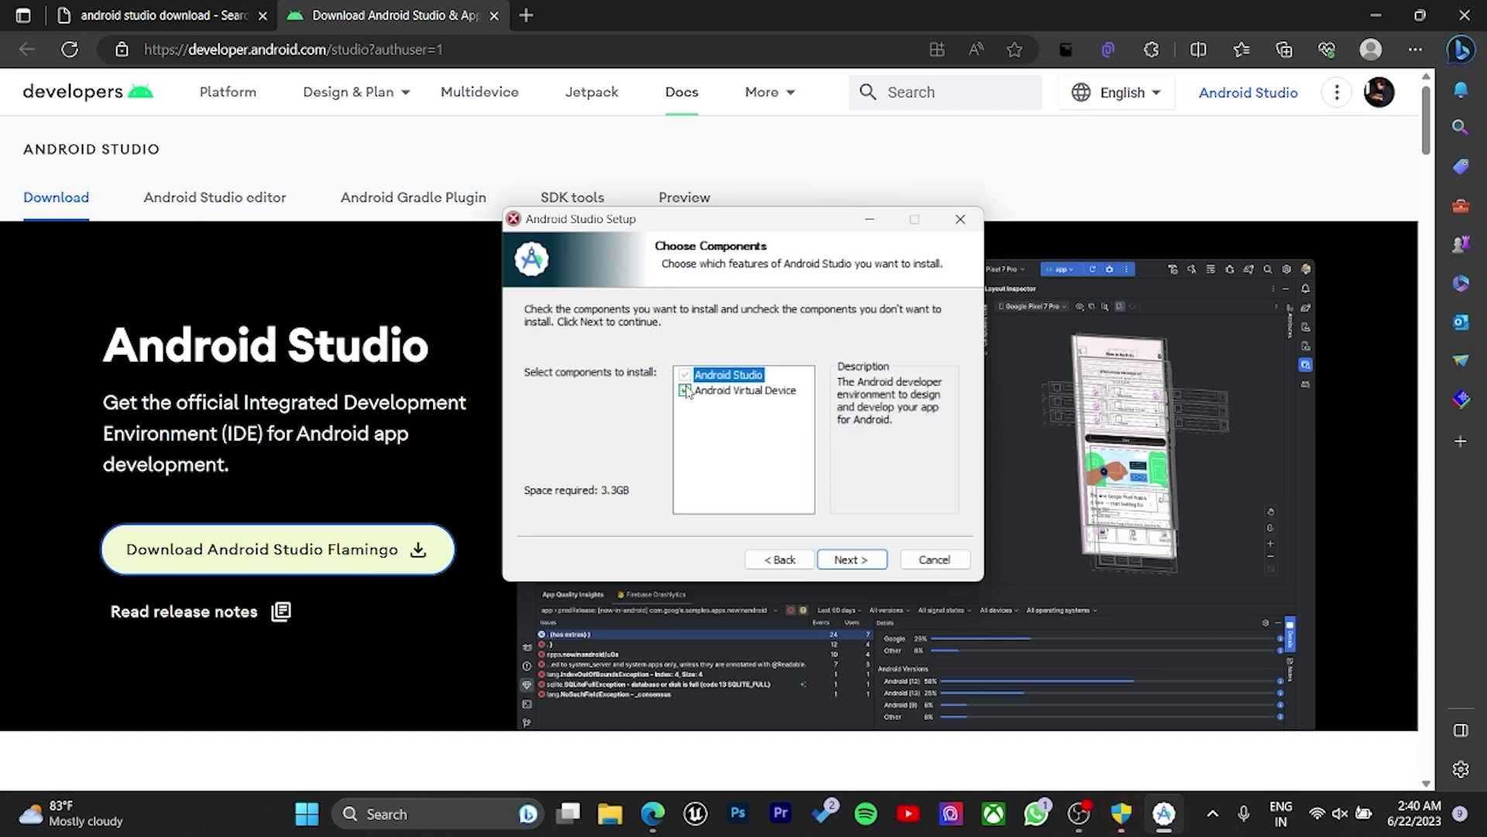
mouse_move(690, 398)
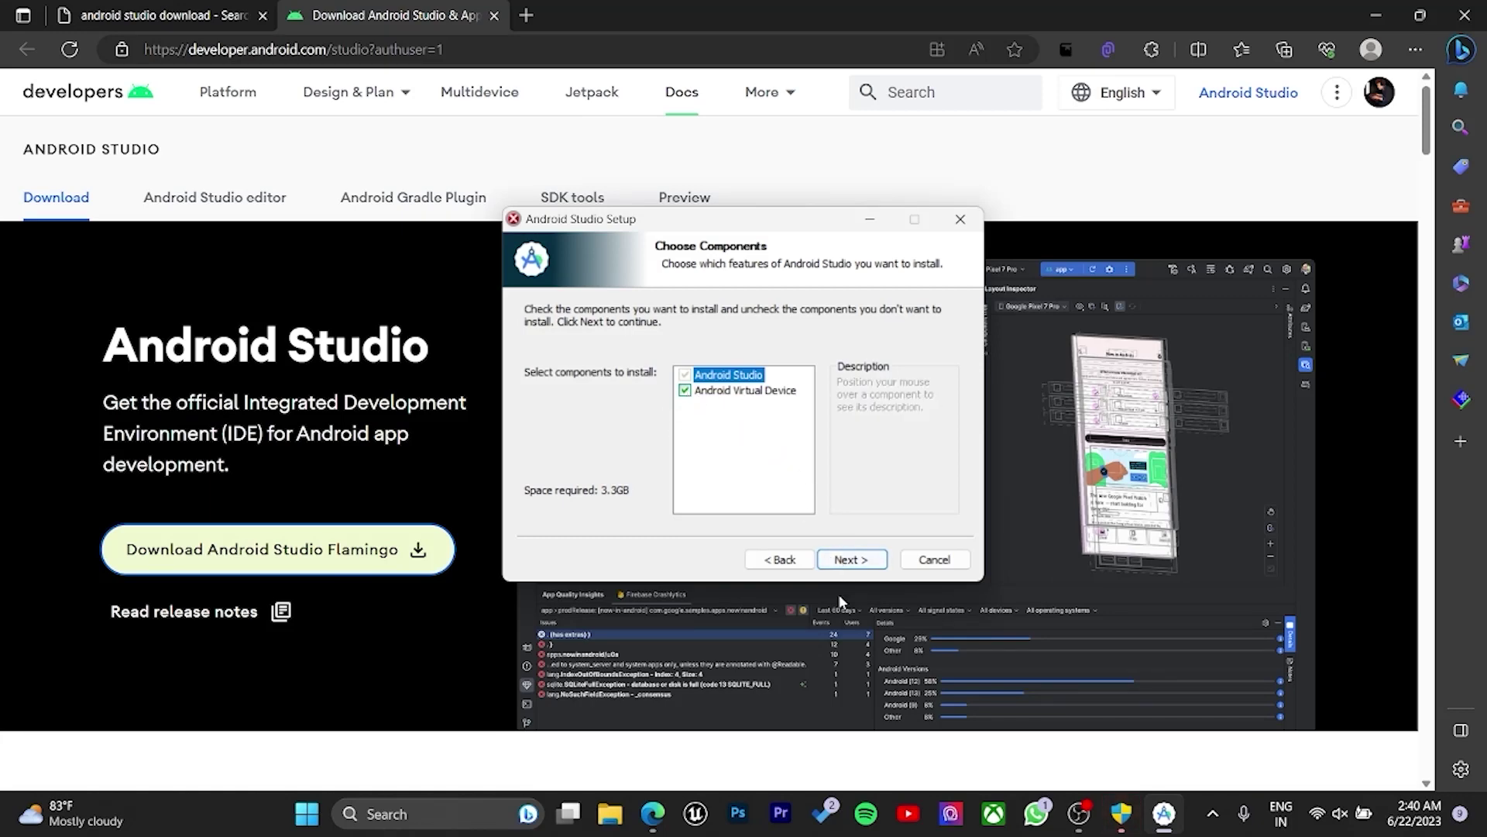
Accept the default components, install location C:\Program Files\Android\Android Studio and Start Menu folder Accessibility\Android Studio, and run the installation.
click(845, 562)
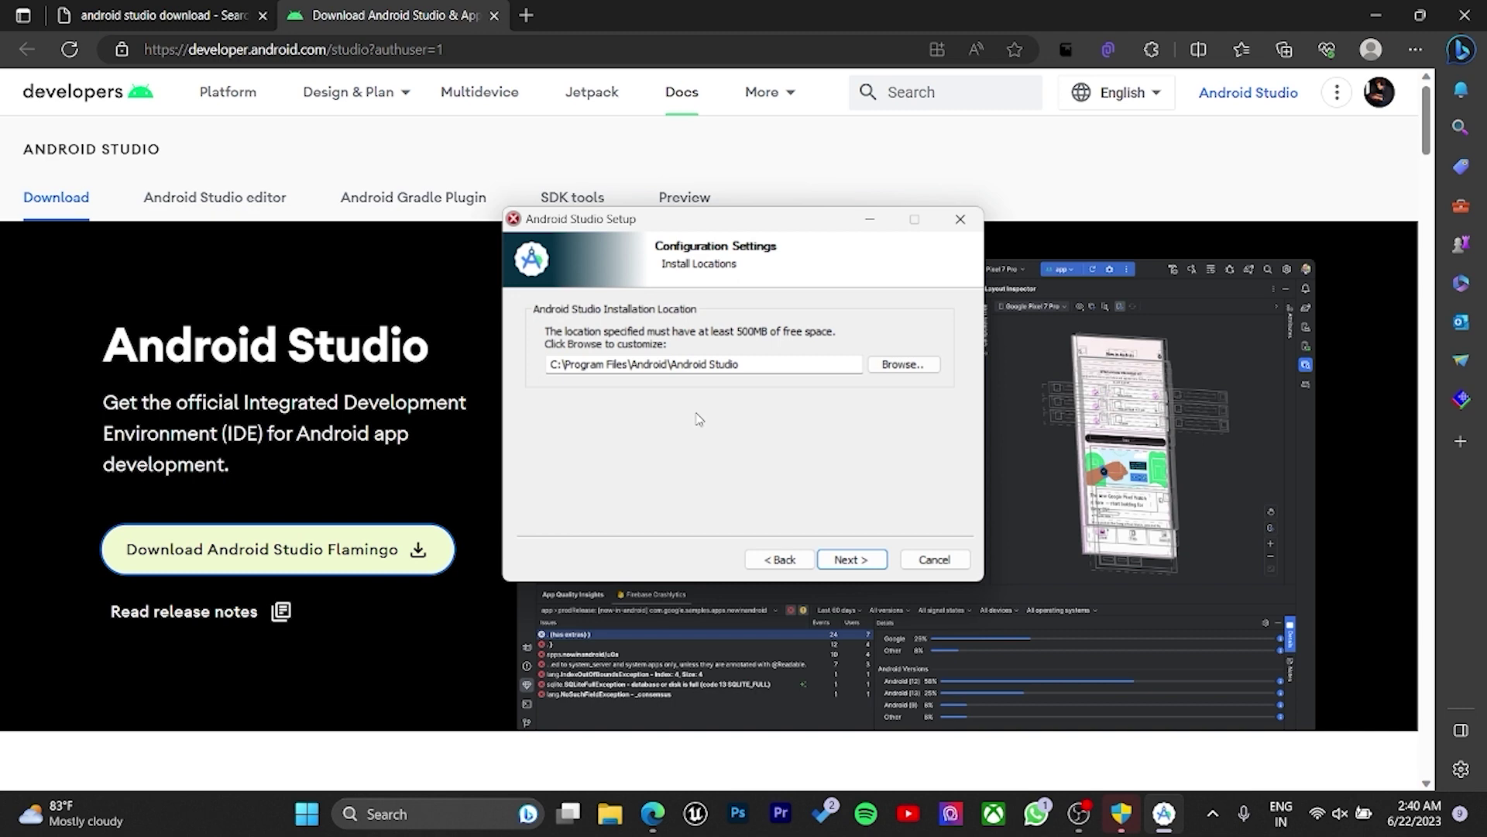
click(846, 560)
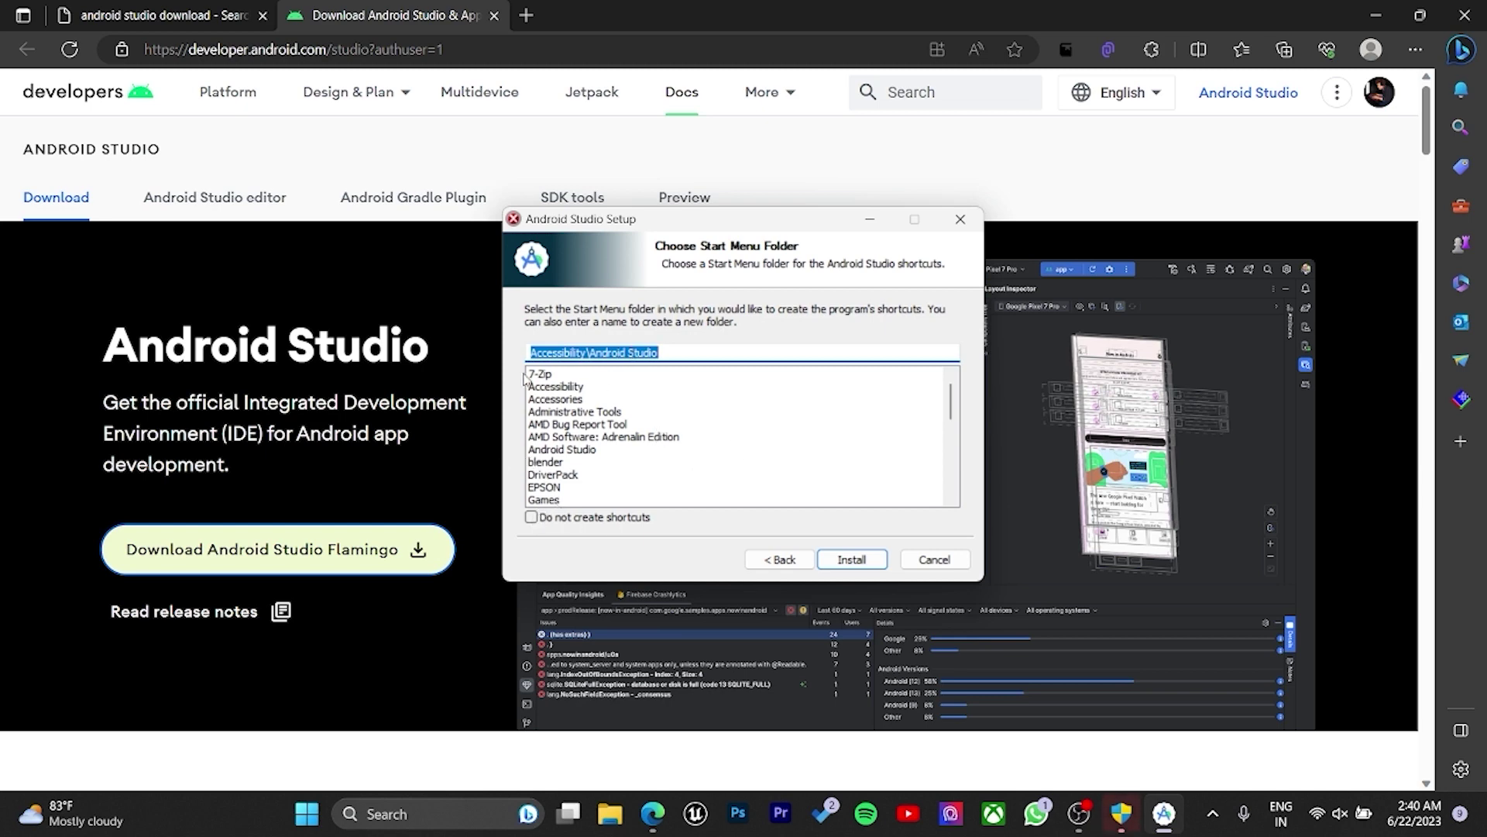
click(872, 569)
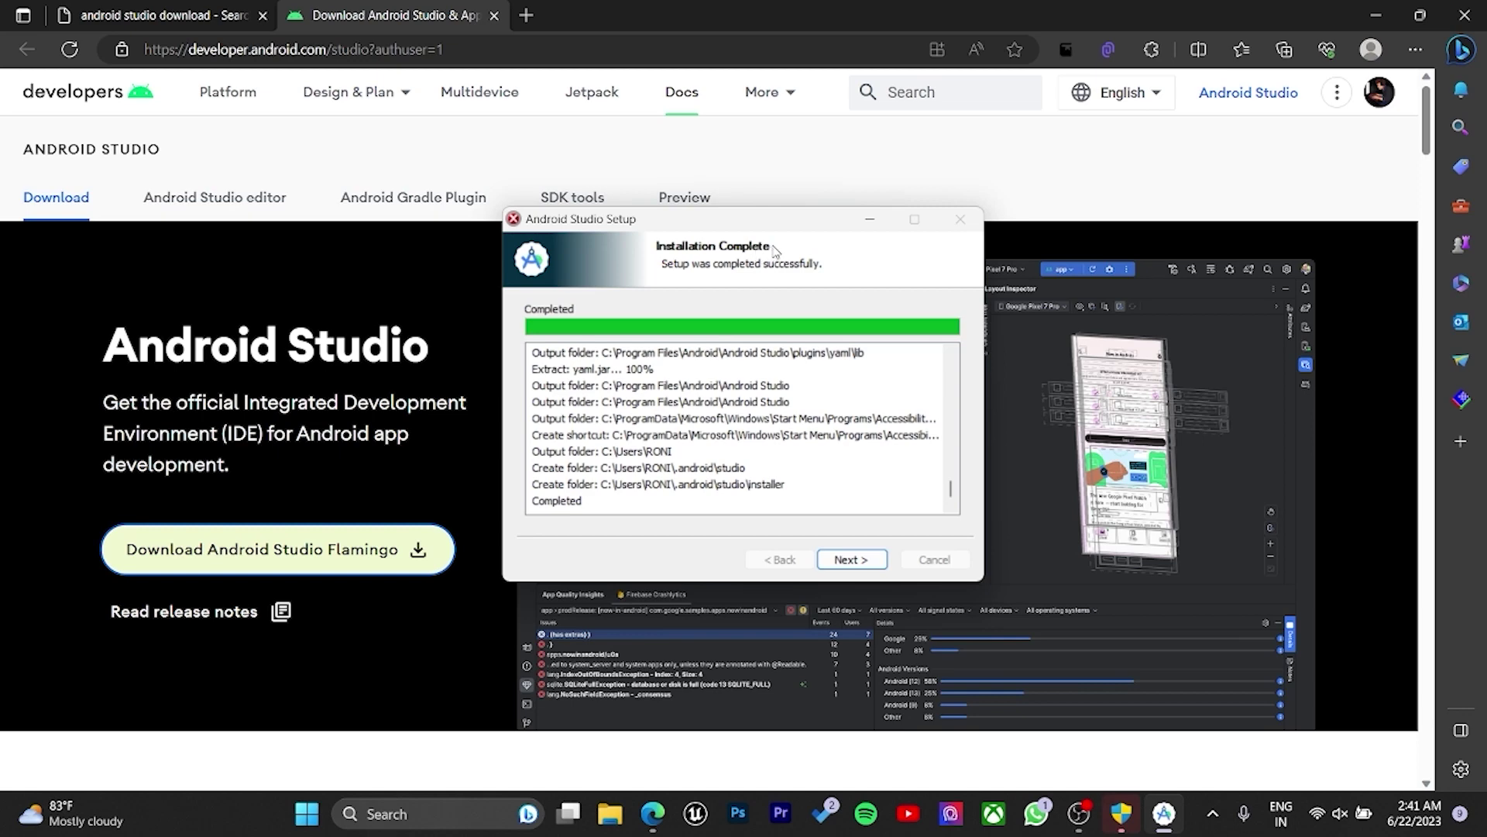
Complete the setup wizard with Start Android Studio enabled and minimize the browser behind the welcome window.
click(852, 559)
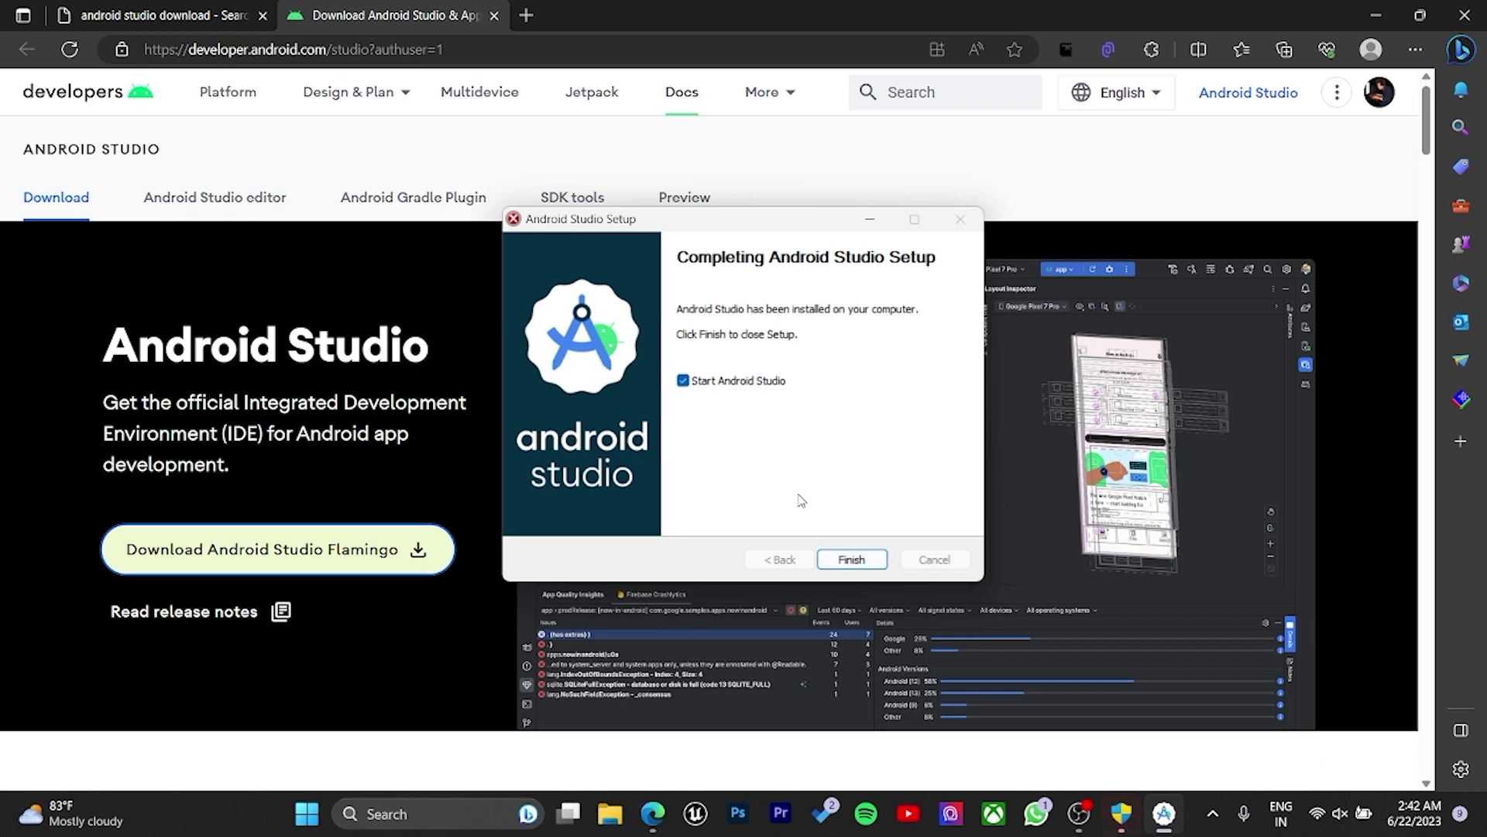
click(850, 555)
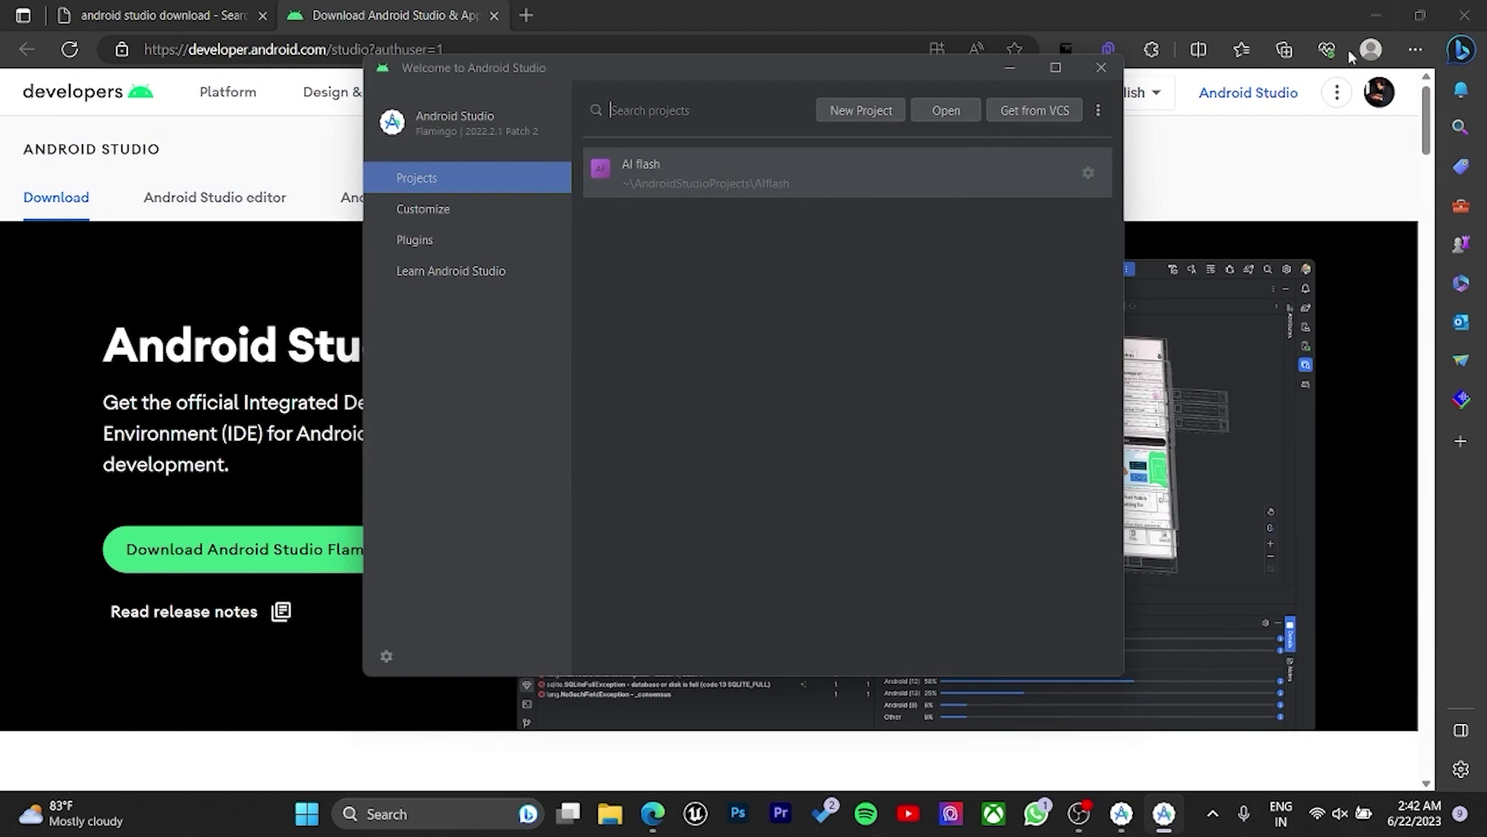
click(1399, 8)
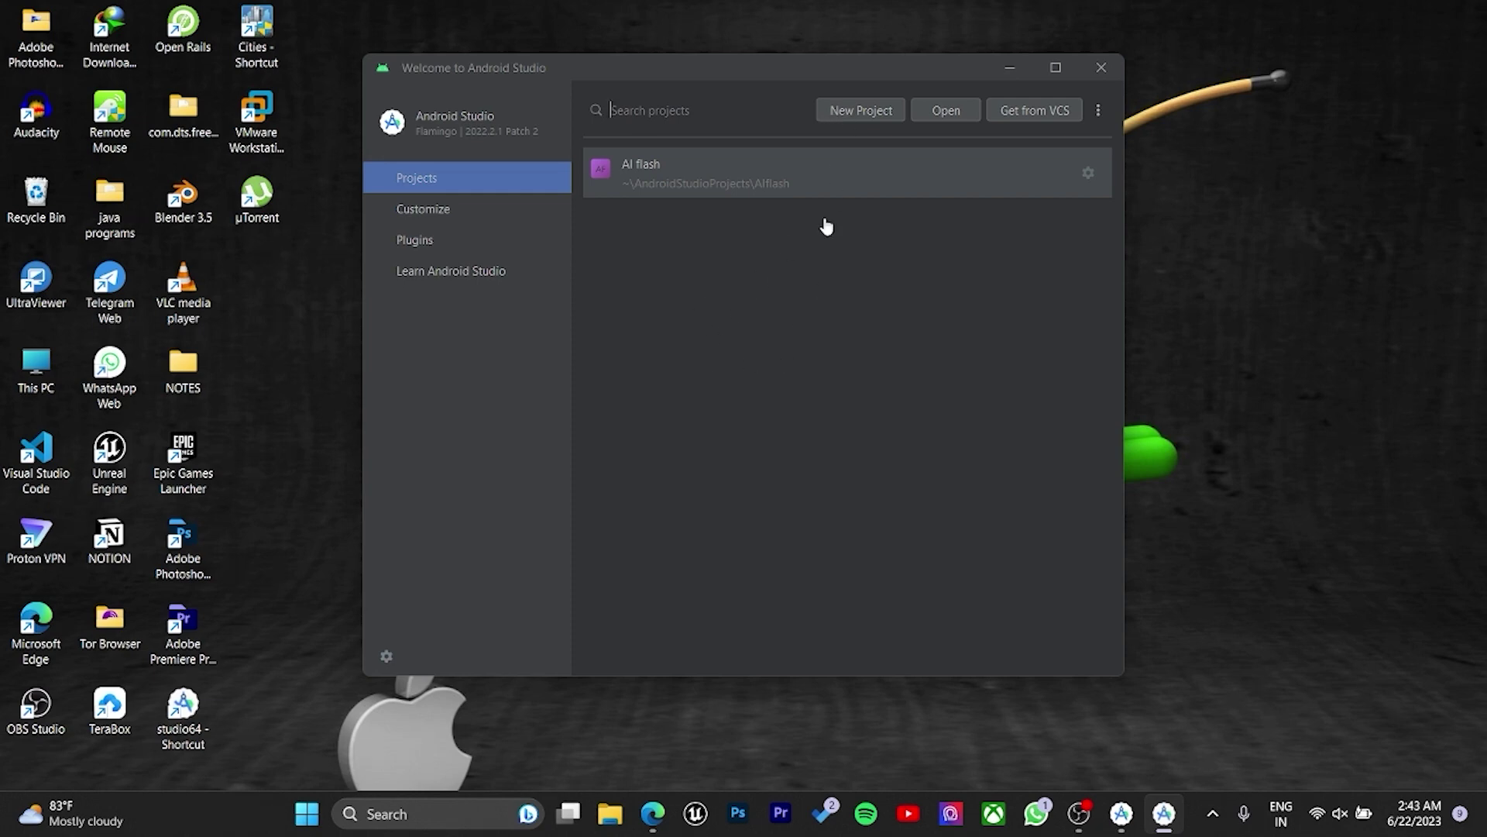
Start a new Phone and Tablet project from the Empty Views Activity template and continue to its configuration.
click(879, 113)
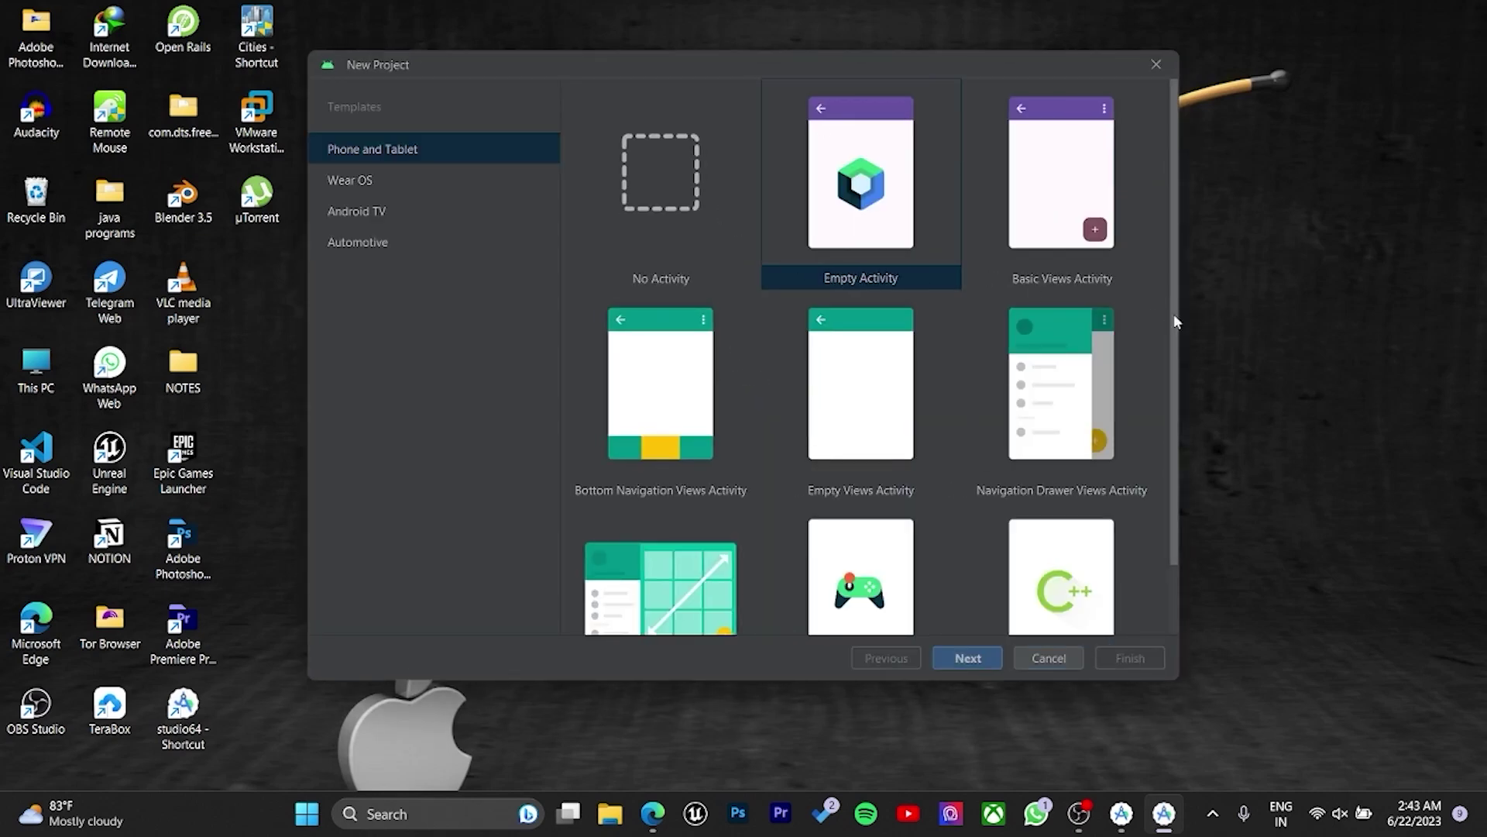
drag(1176, 321, 1176, 403)
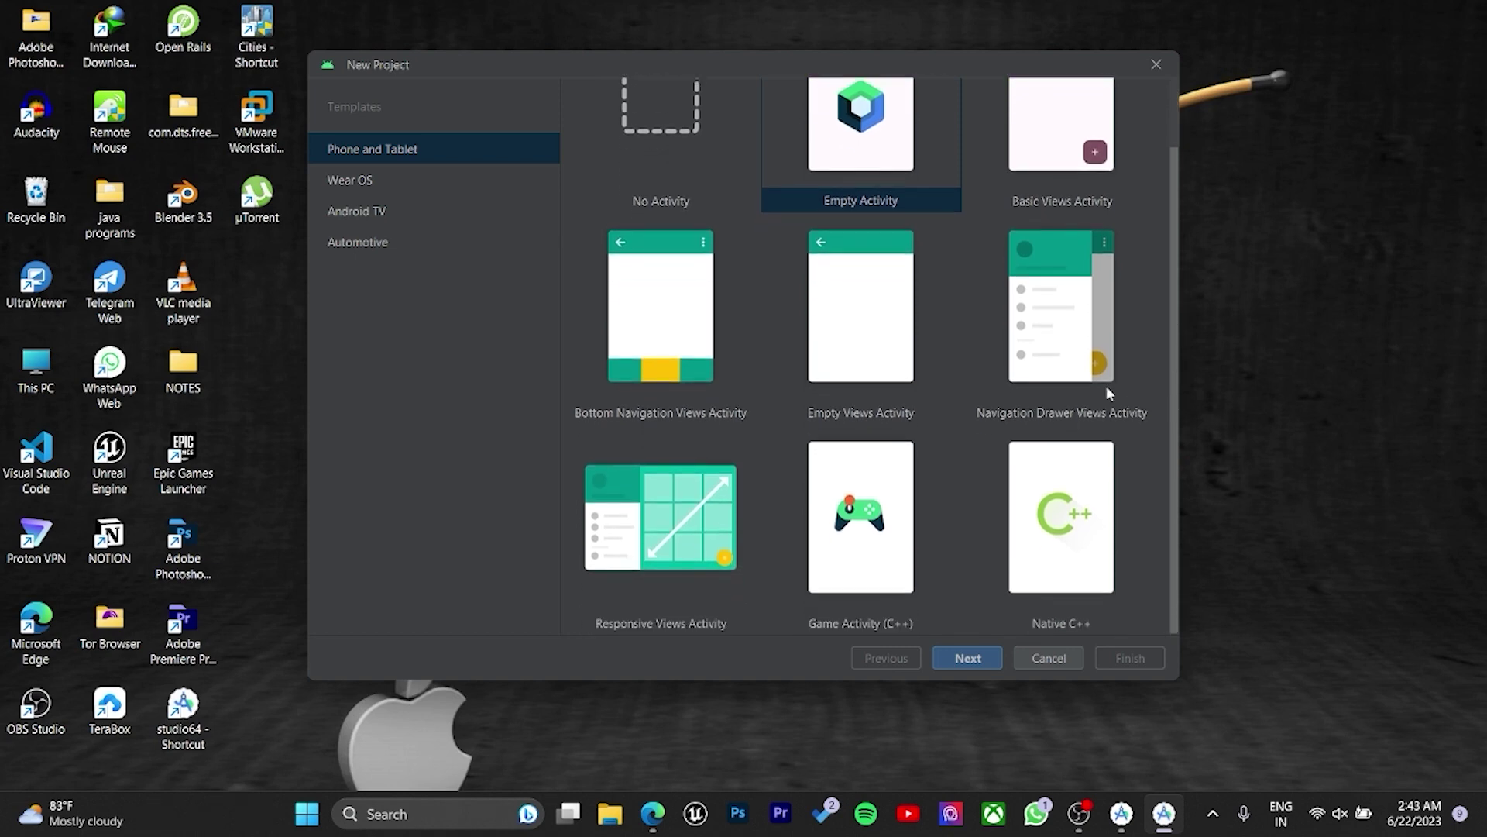
click(881, 375)
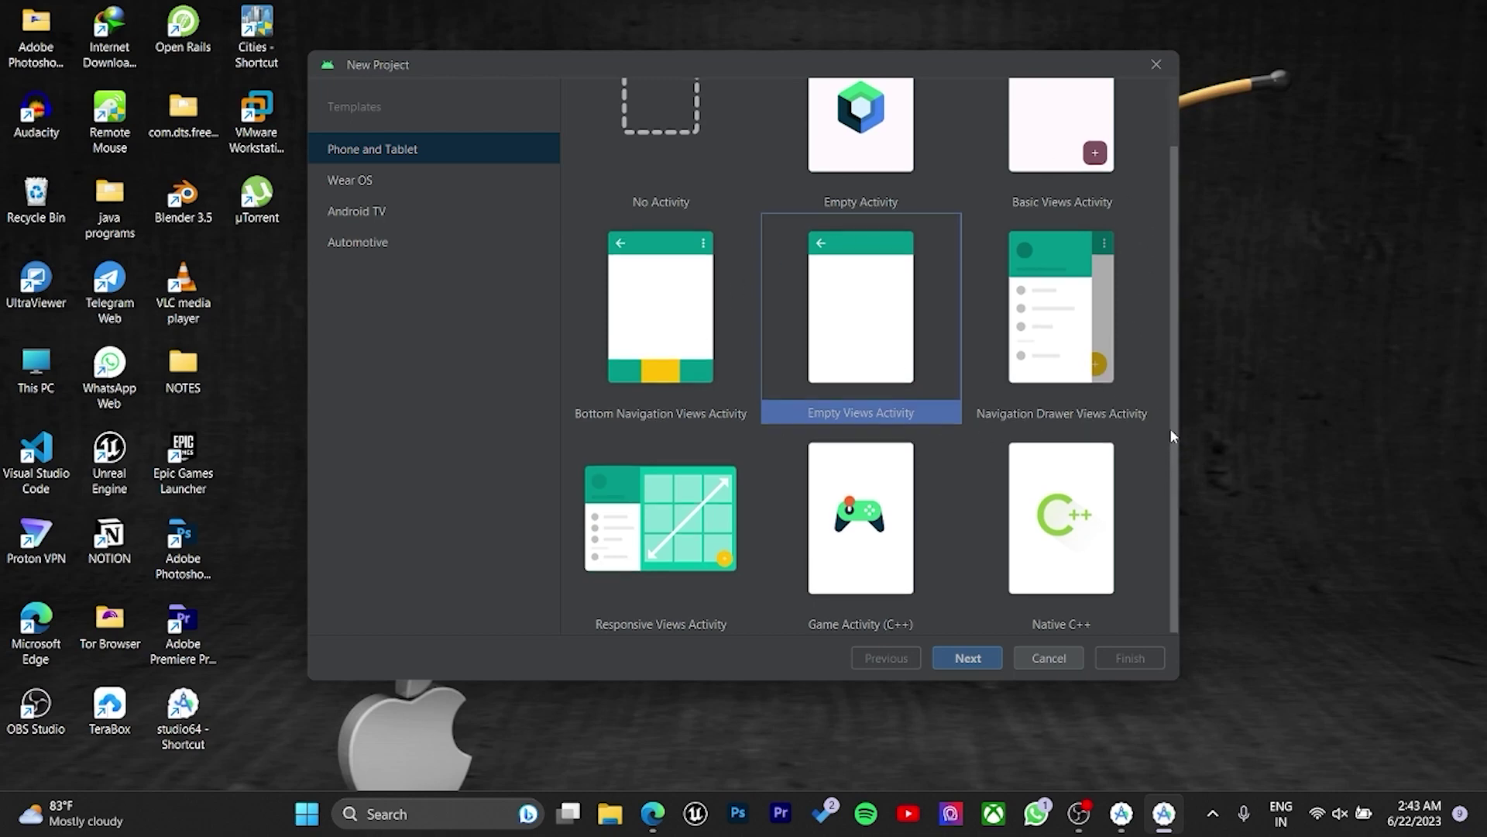
drag(1175, 449, 1159, 322)
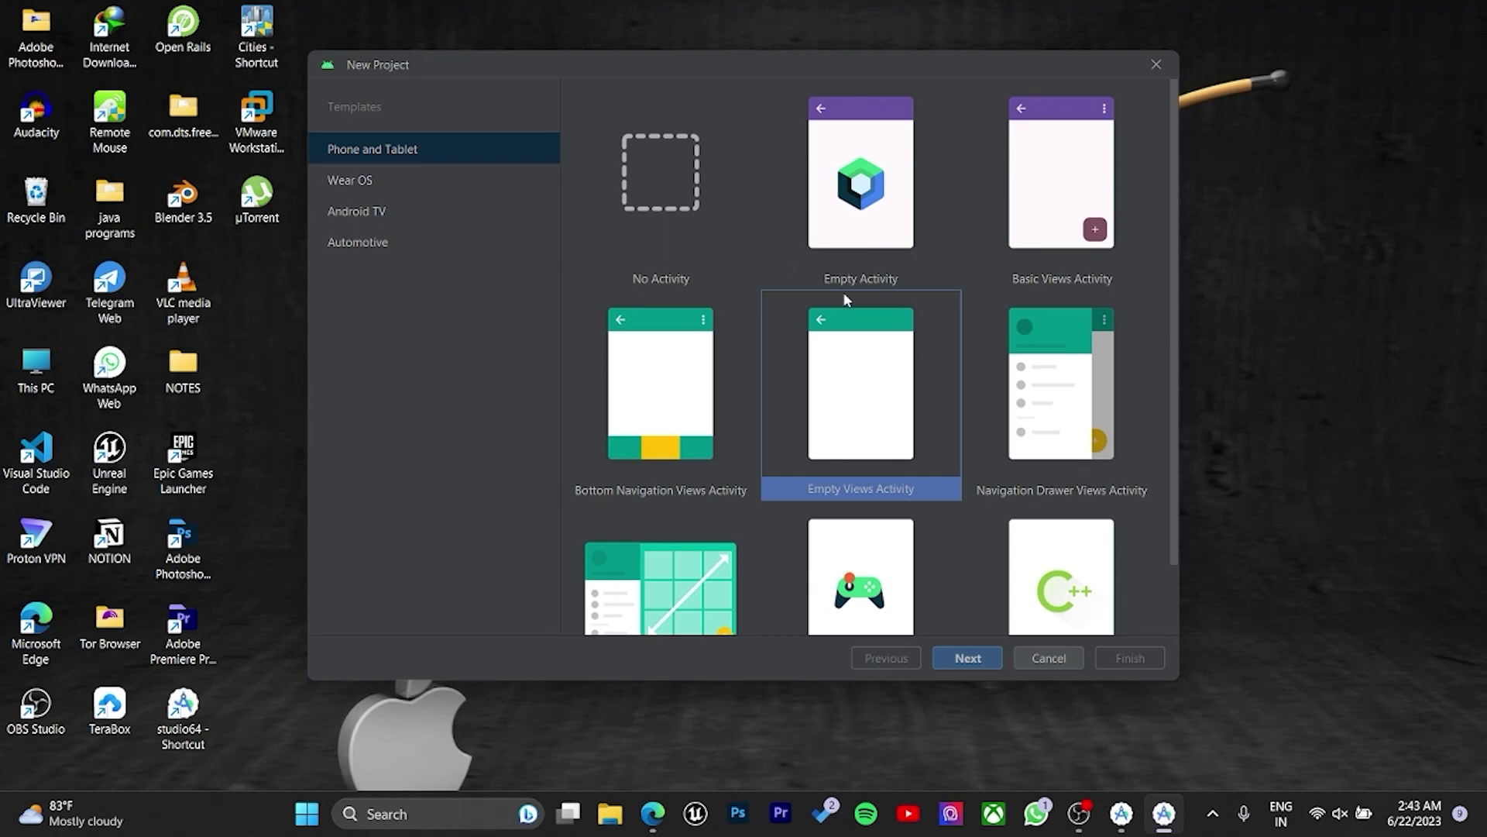
scroll(1019, 403, down, 2)
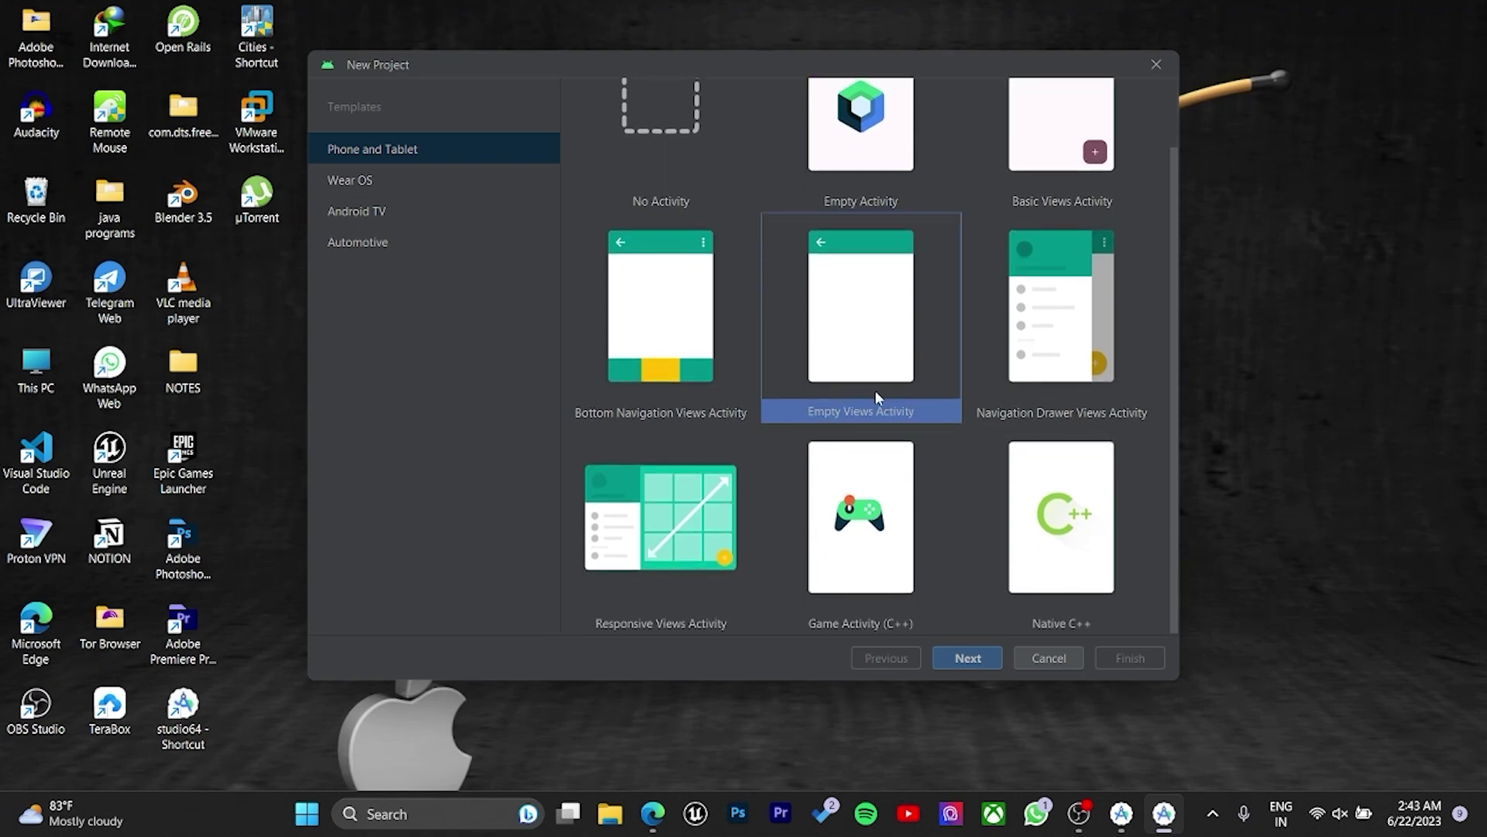
scroll(877, 398, up, 2)
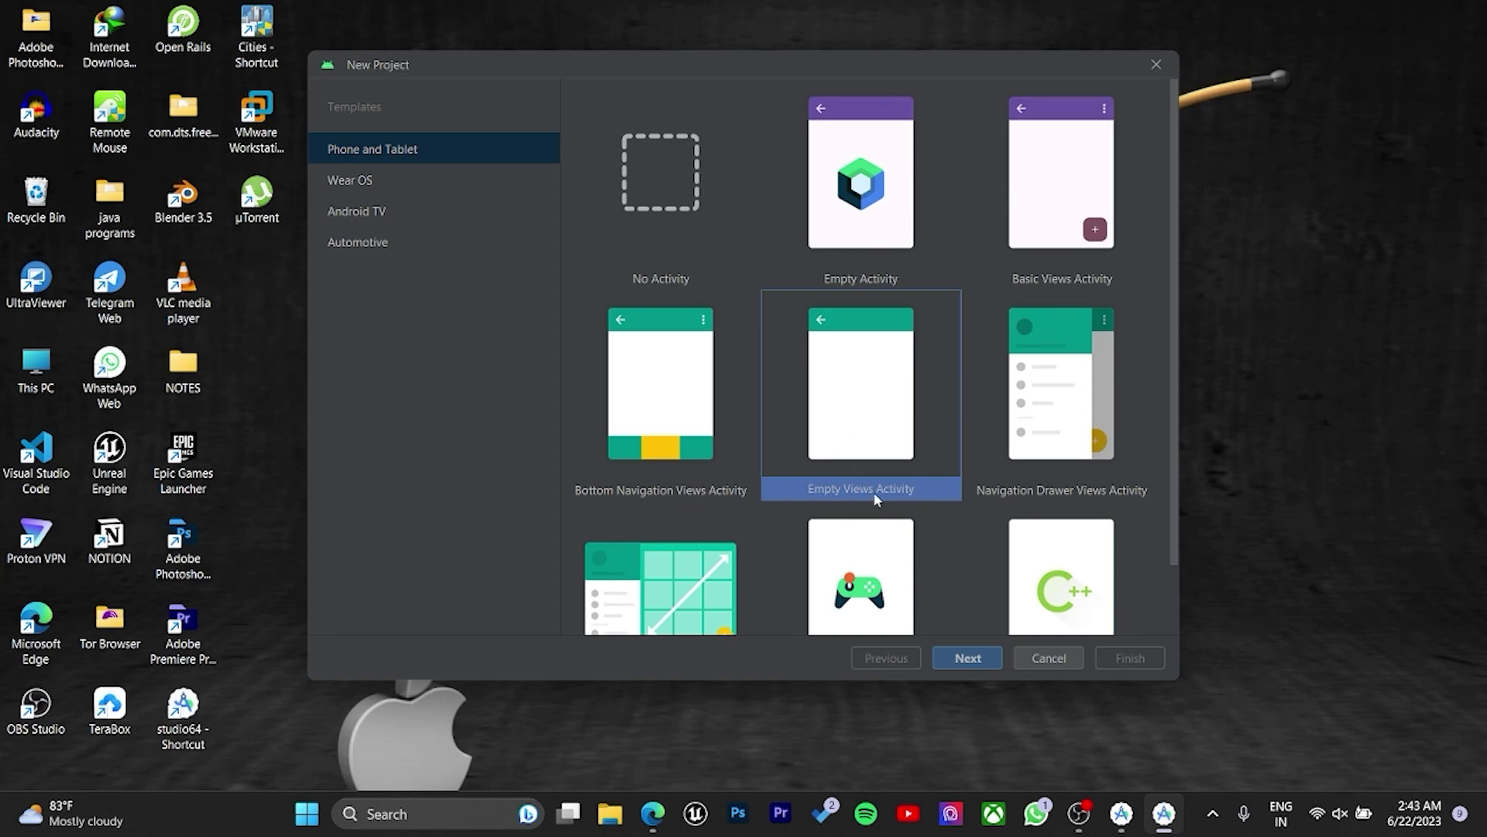
click(982, 663)
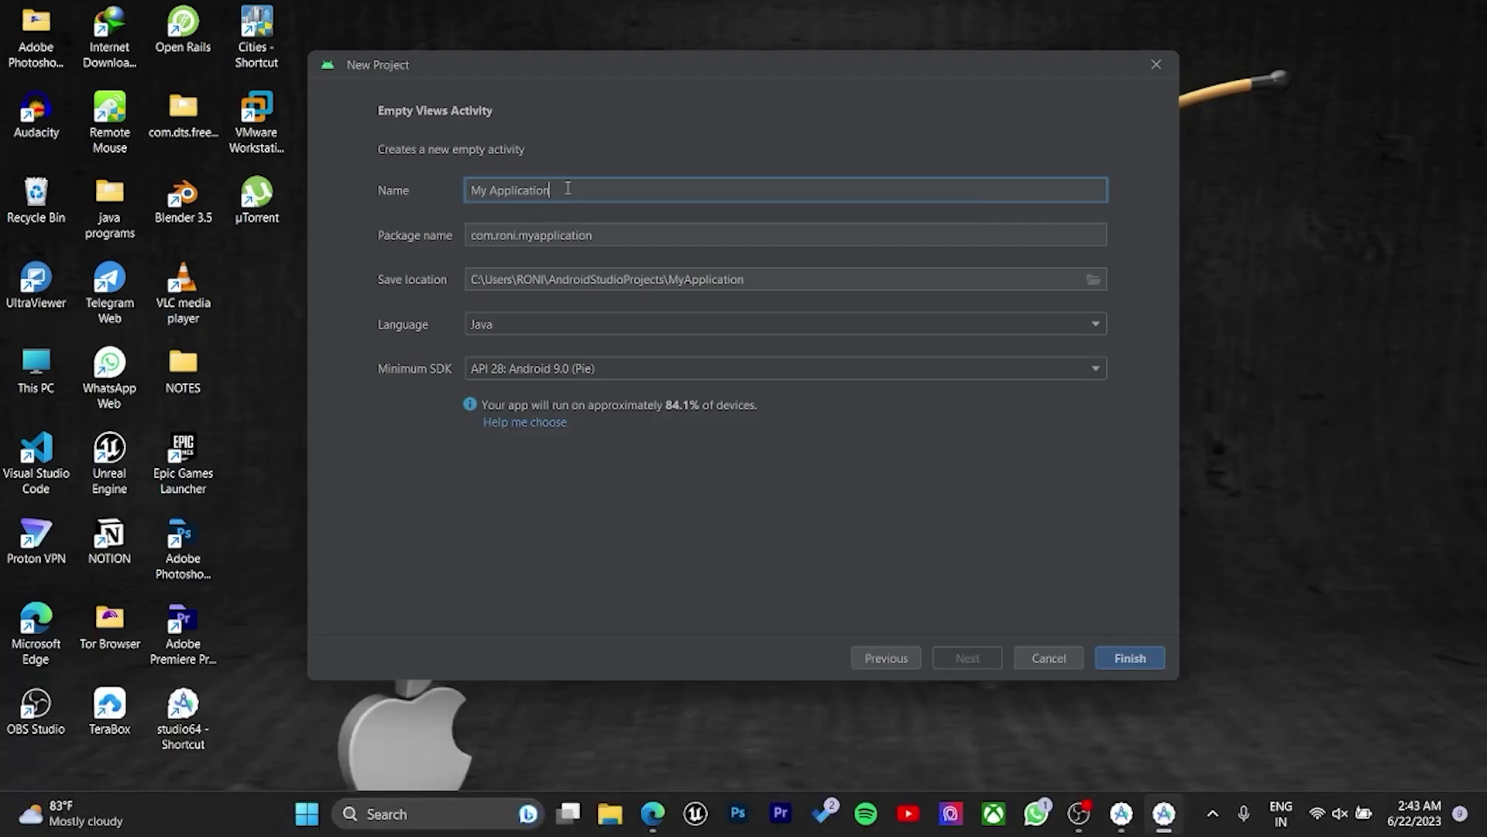
Set the package name to com.EXAMPLE.myapplication and check the language options, keeping Java.
click(515, 235)
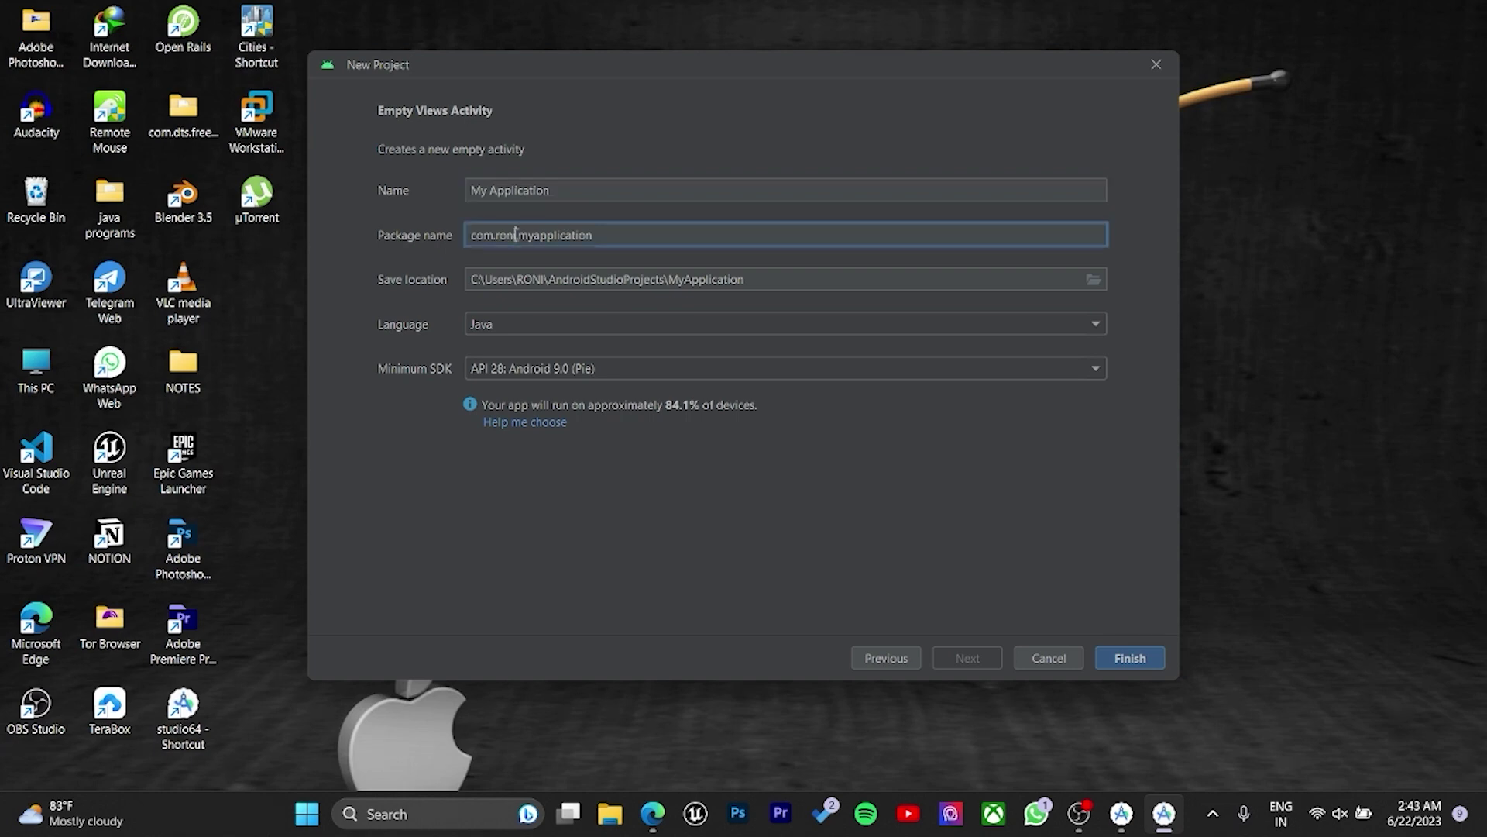
key(BackSpace)
key(BackSpace)
key(BackSpace)
key(BackSpace)
text(EXAMPL)
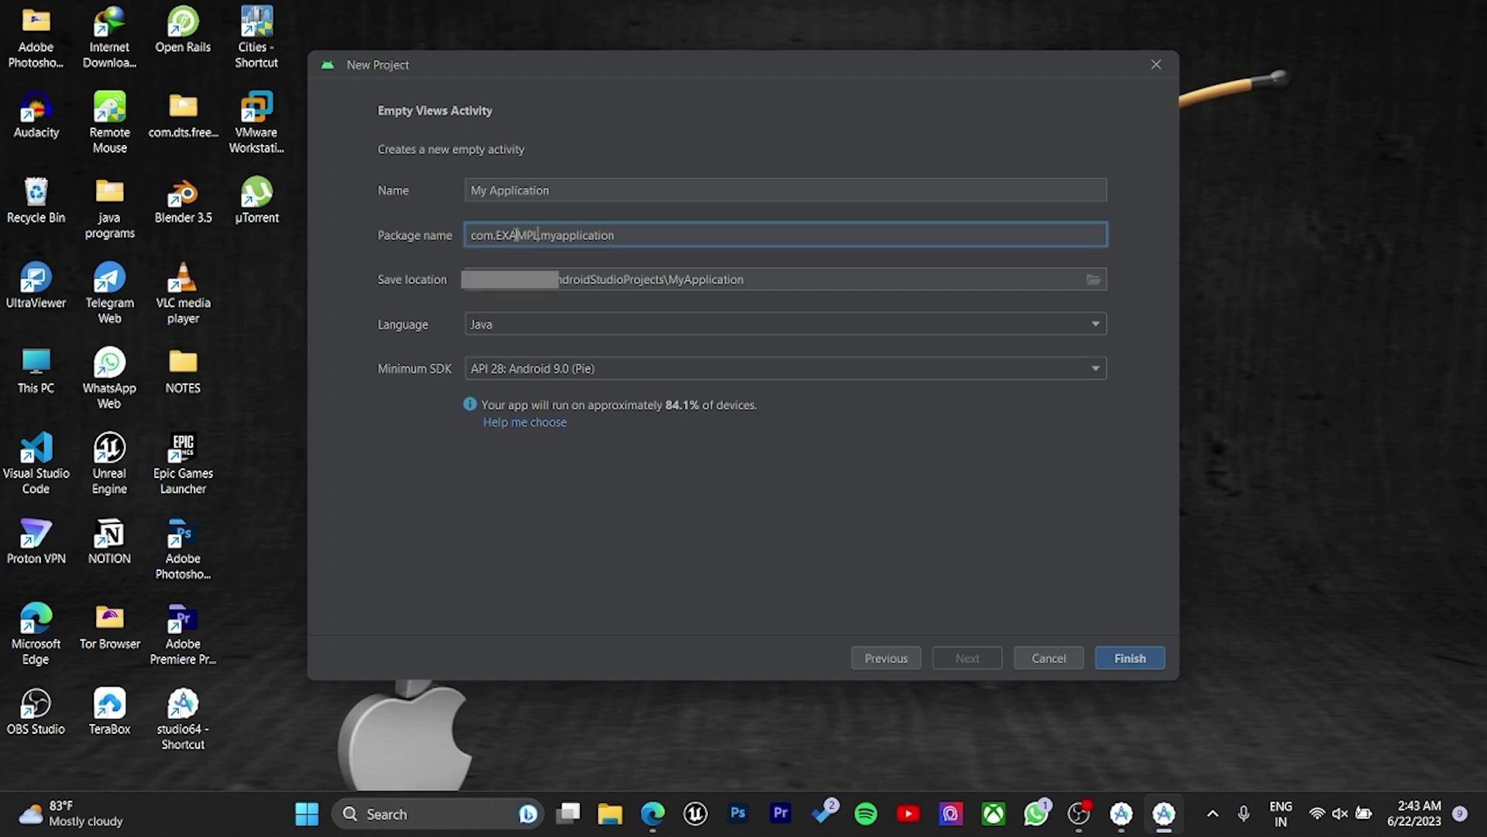
text(E)
click(529, 326)
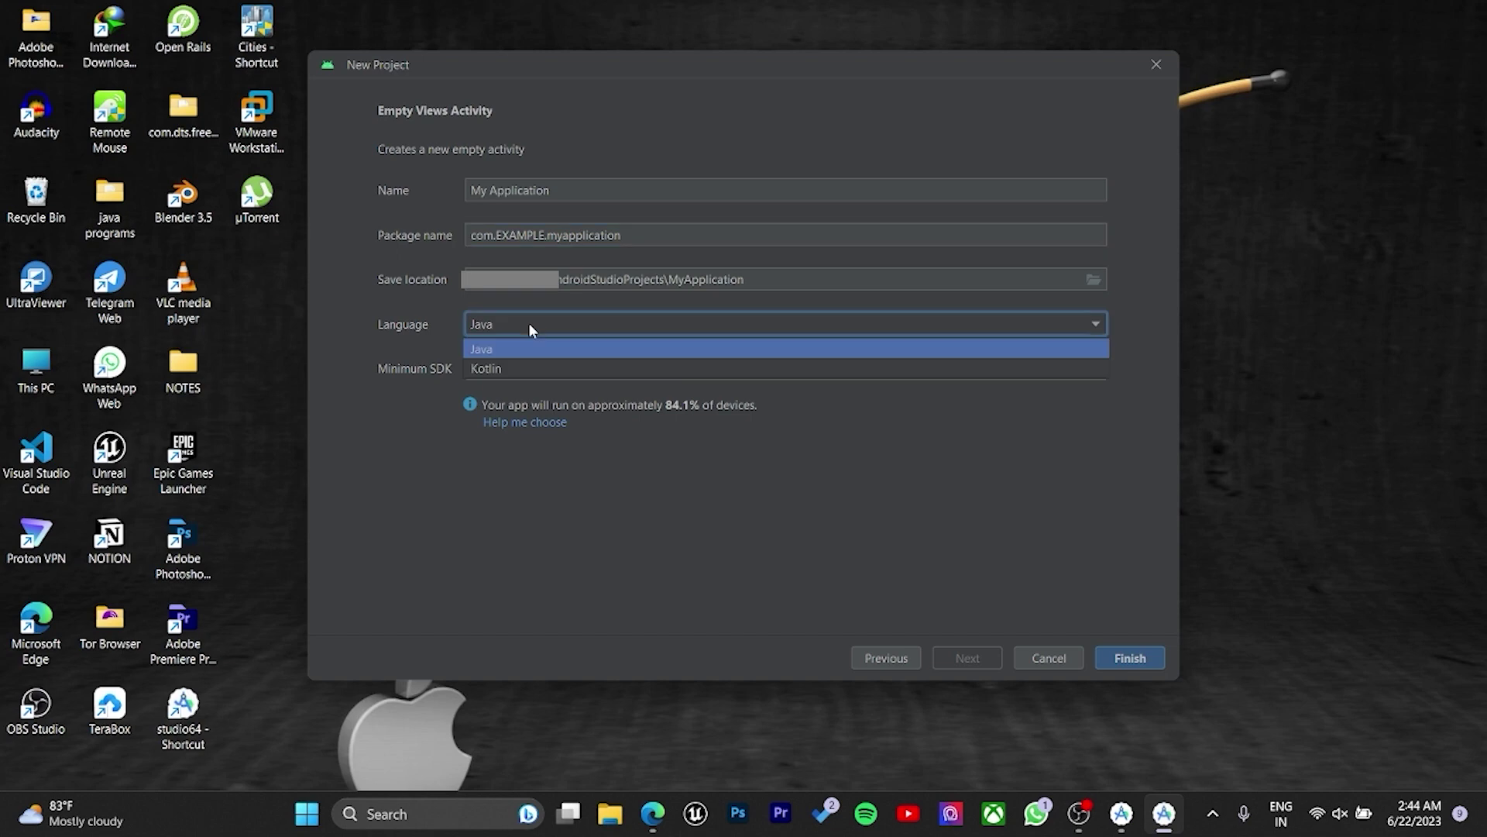
click(530, 325)
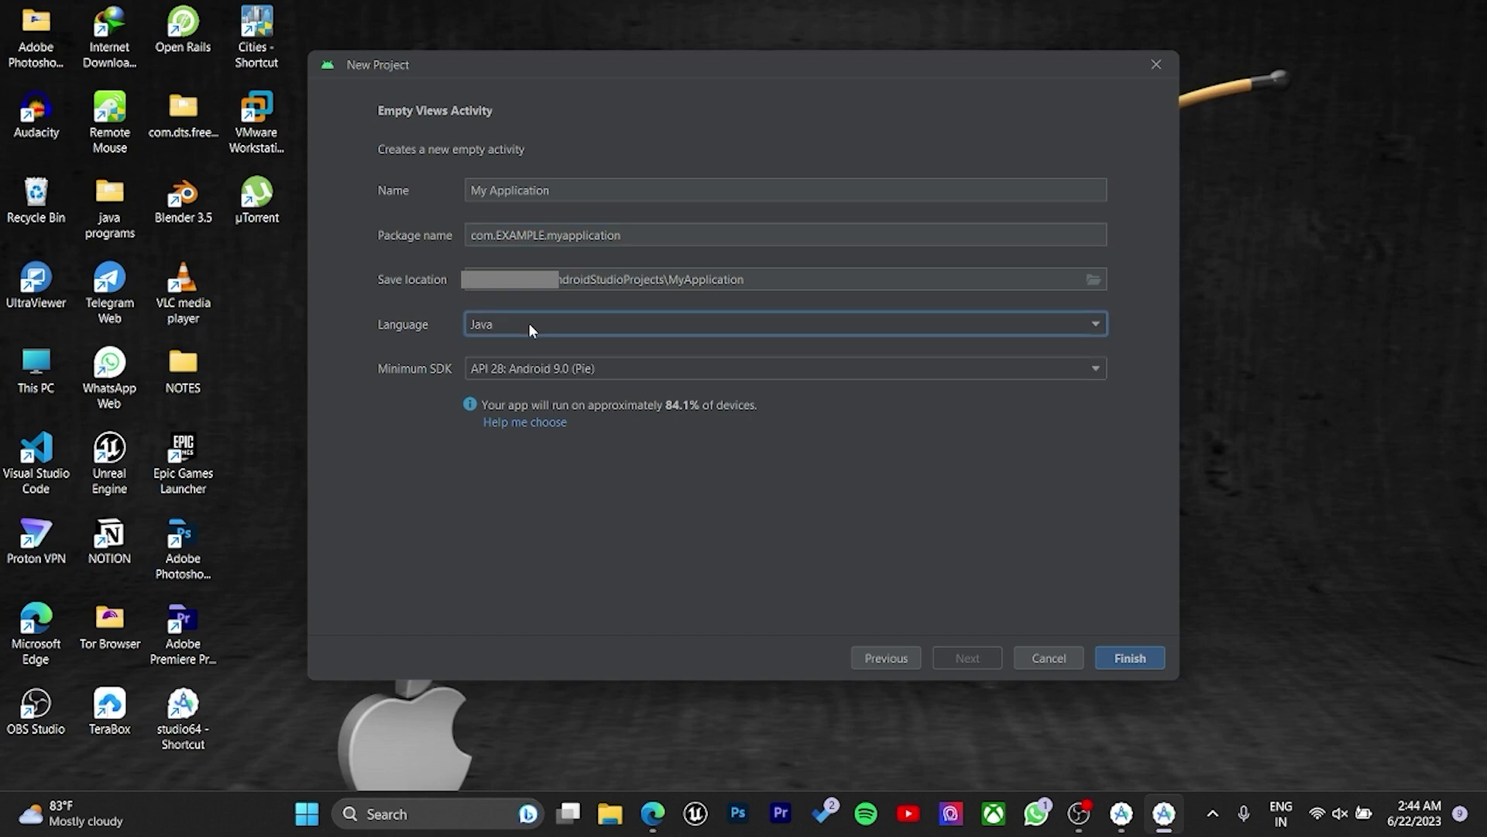
Try API 25: Android 7.1.1 (Nougat) and API 22: Android 5.1 (Lollipop) as the minimum SDK.
click(544, 371)
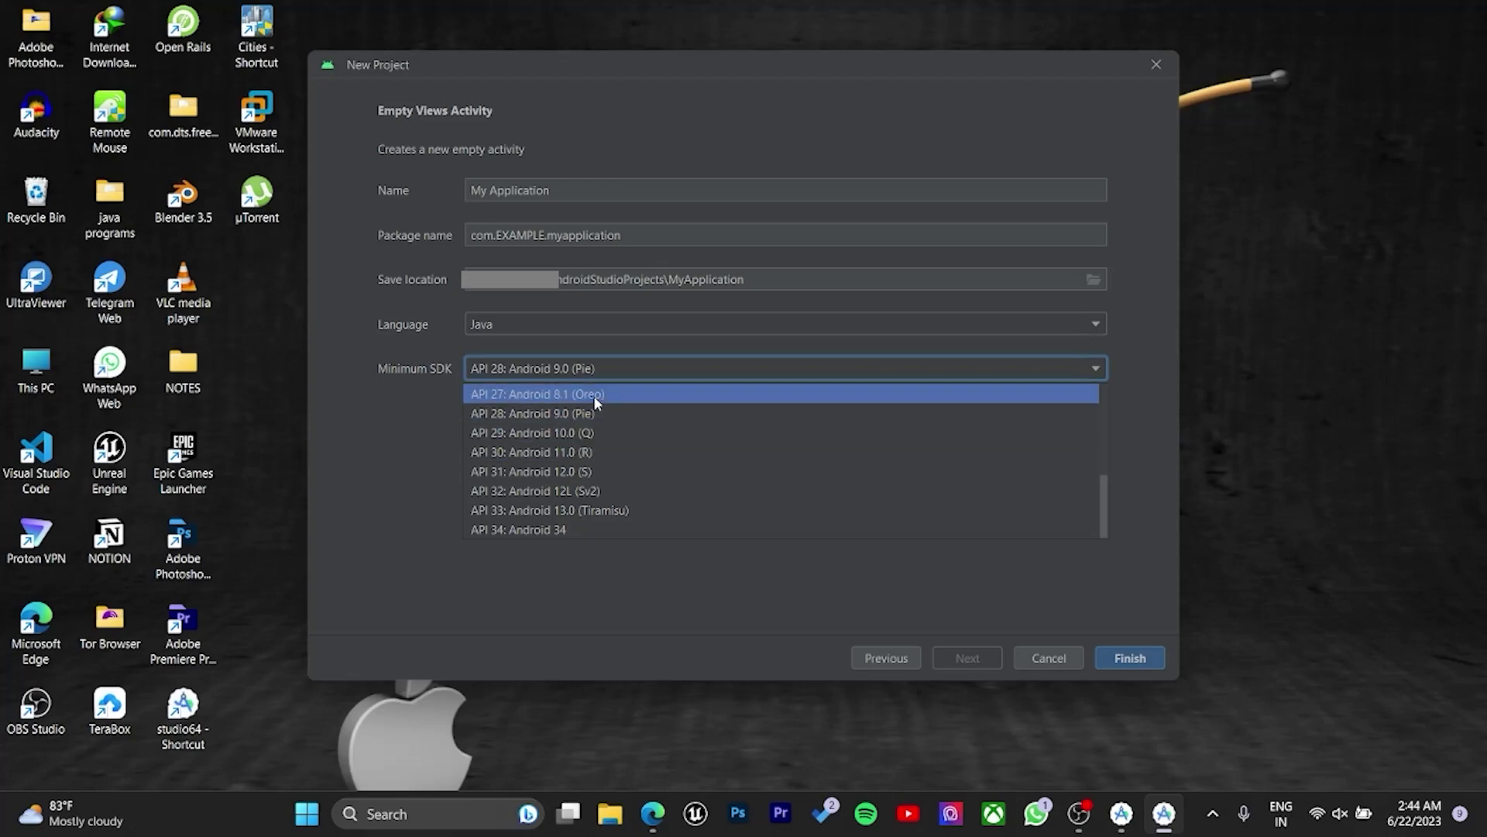
scroll(595, 397, up, 3)
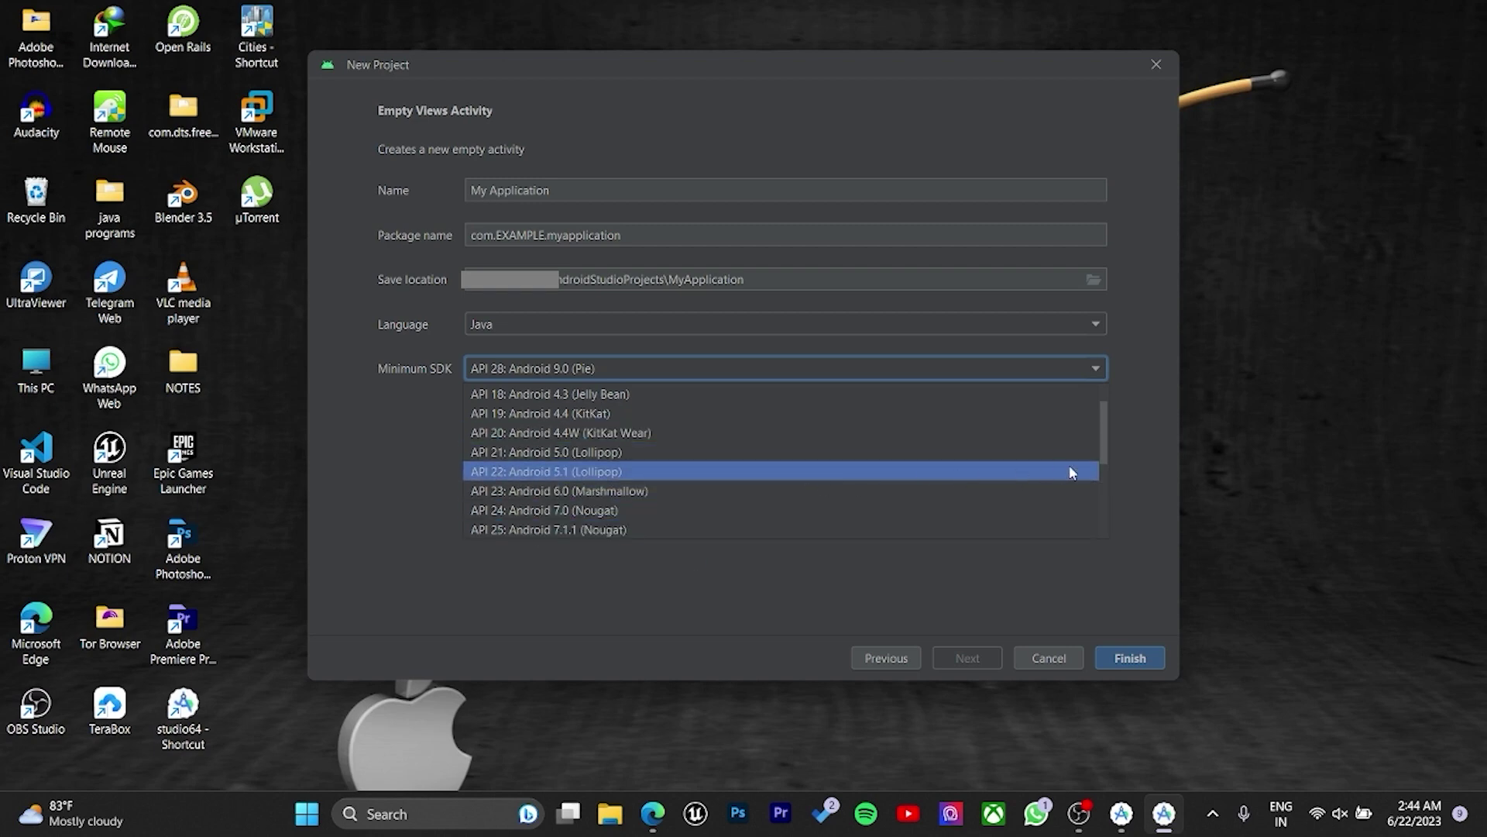
drag(1104, 451, 1097, 503)
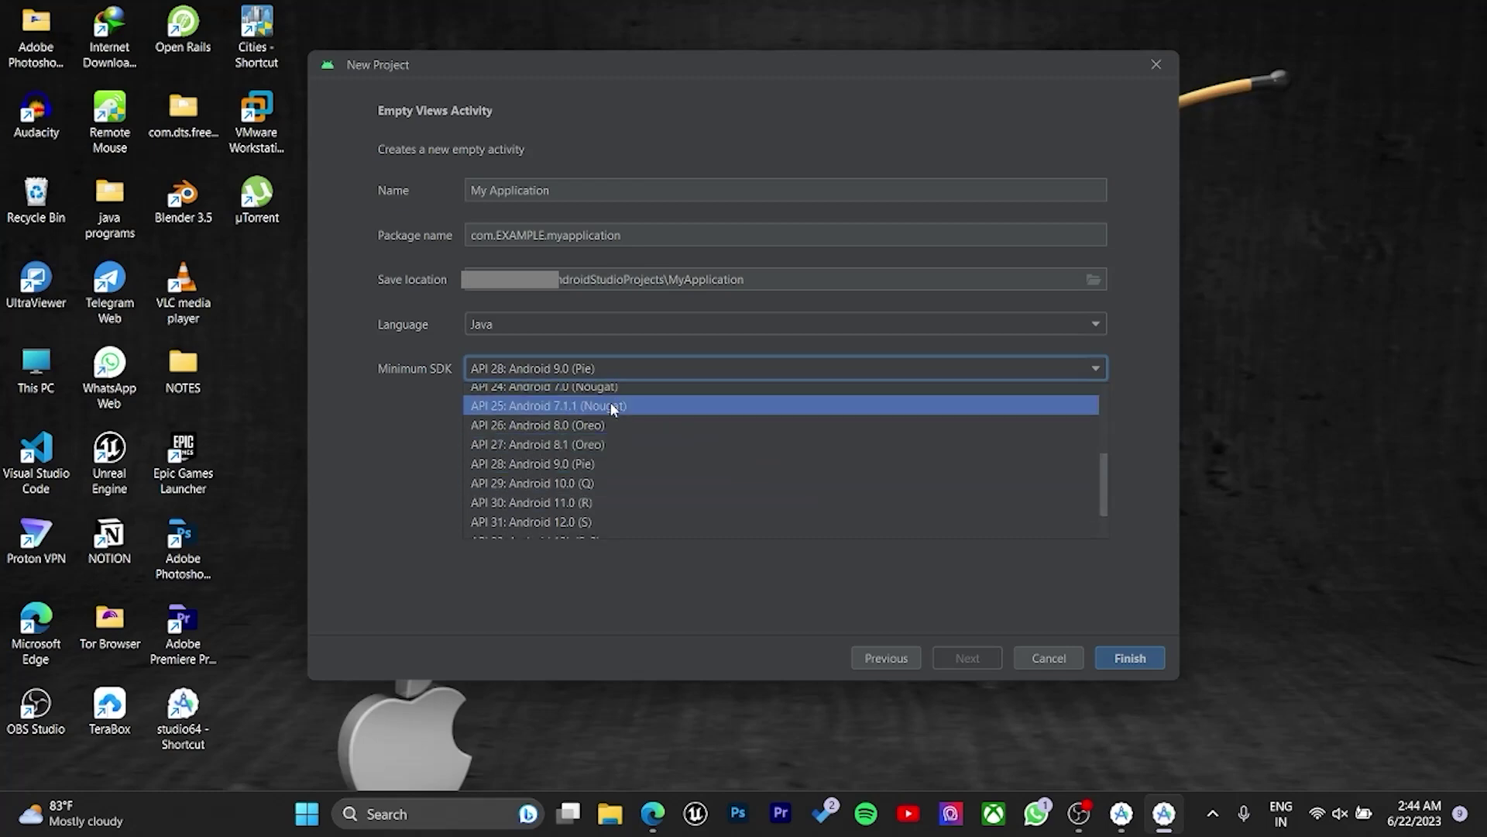
click(612, 406)
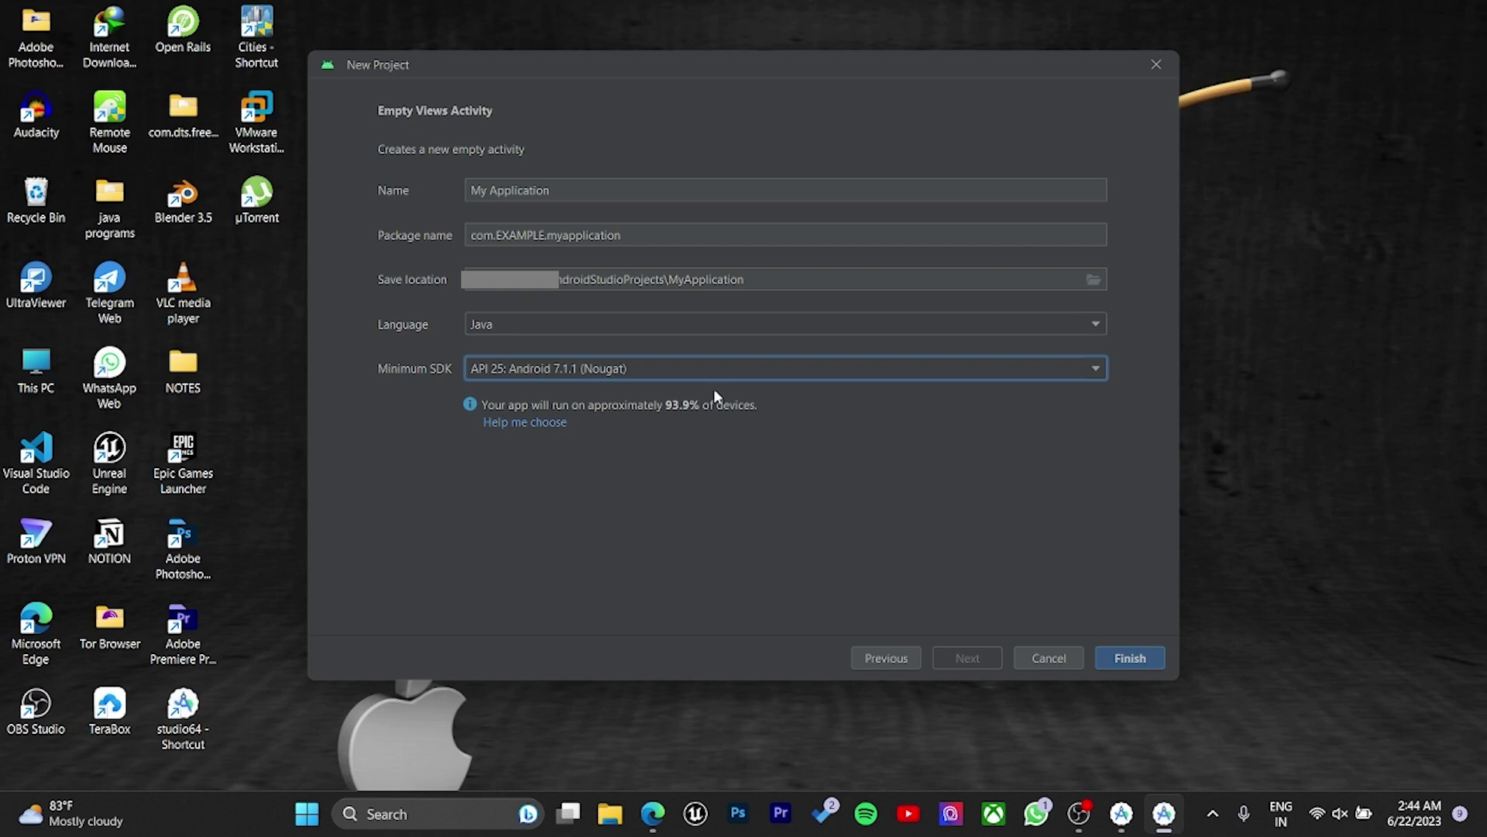
click(740, 361)
scroll(654, 418, up, 1)
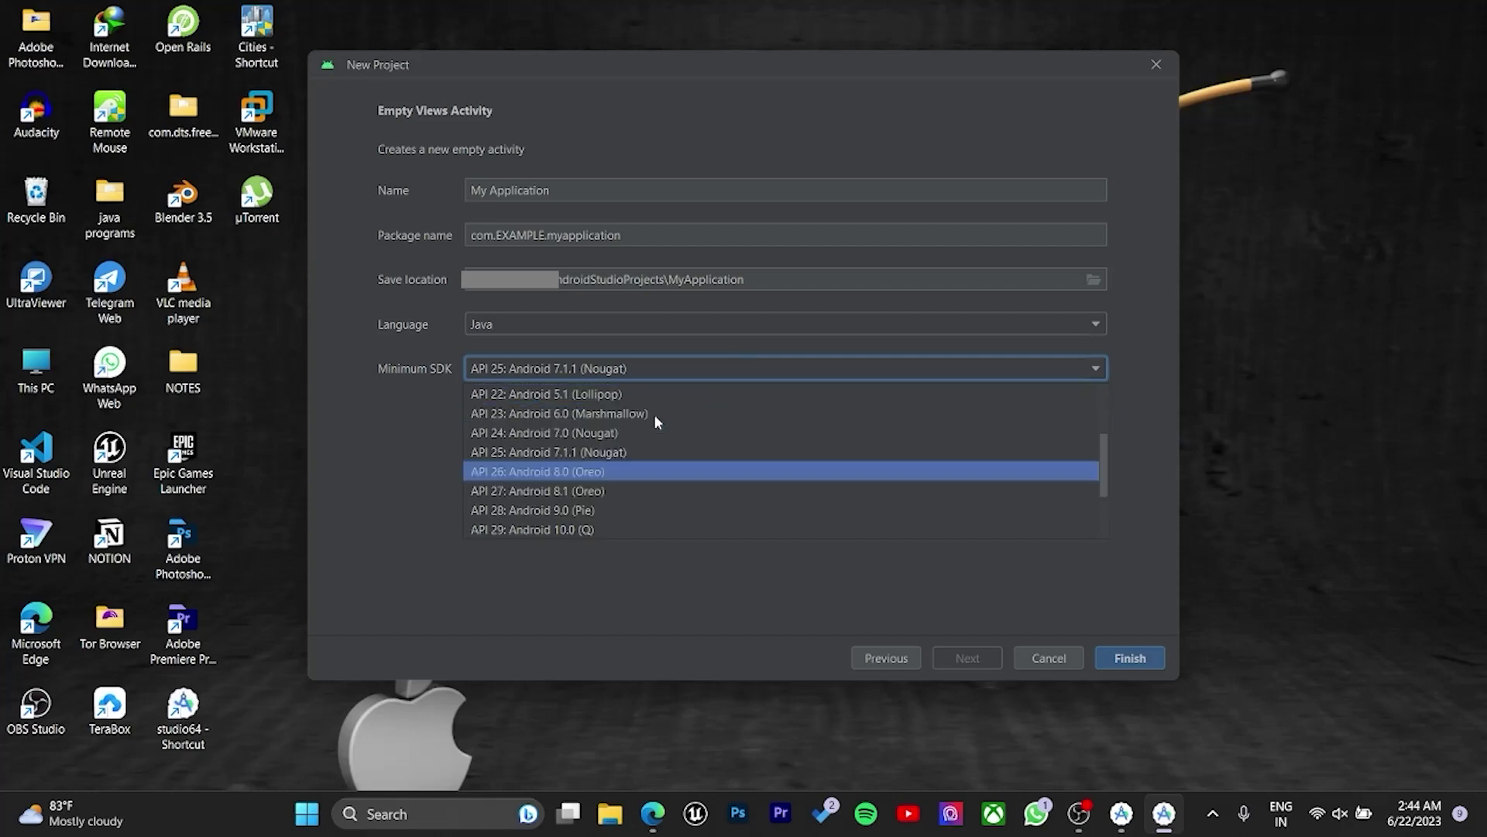
click(589, 395)
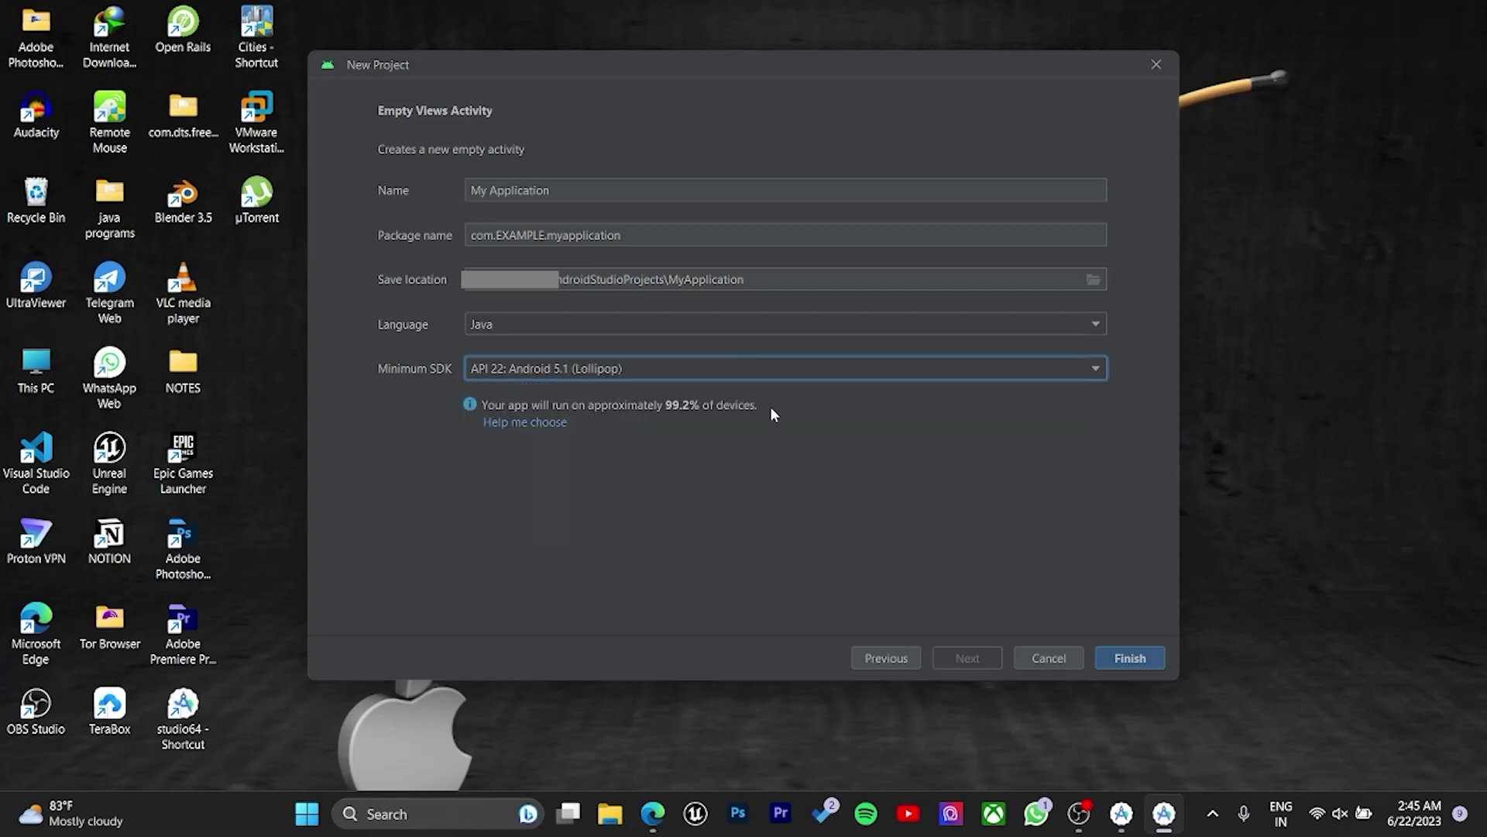
Set the minimum SDK to API 29: Android 10.0 (Q) and create the project.
click(708, 368)
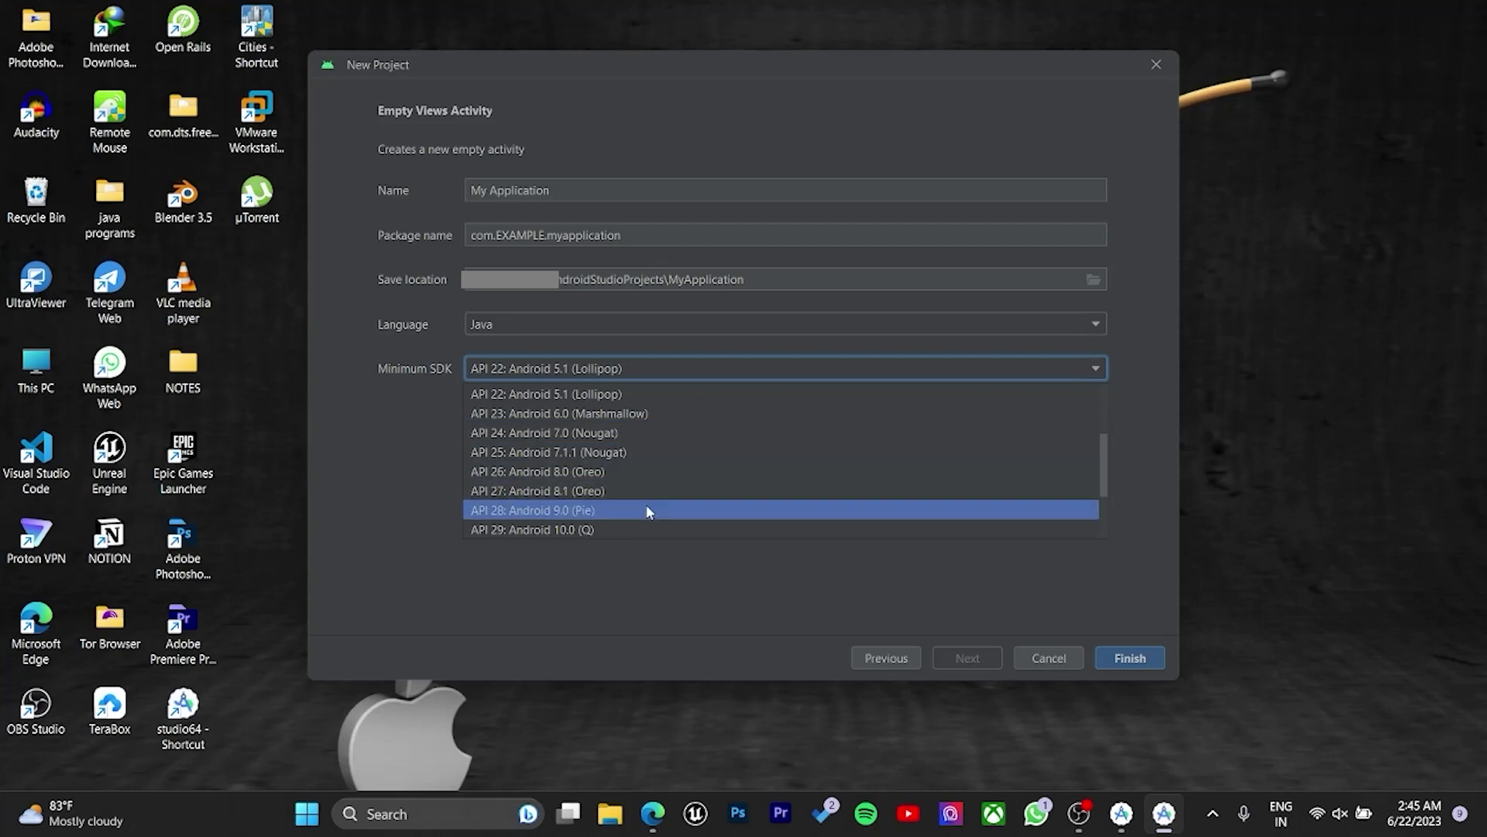
click(651, 533)
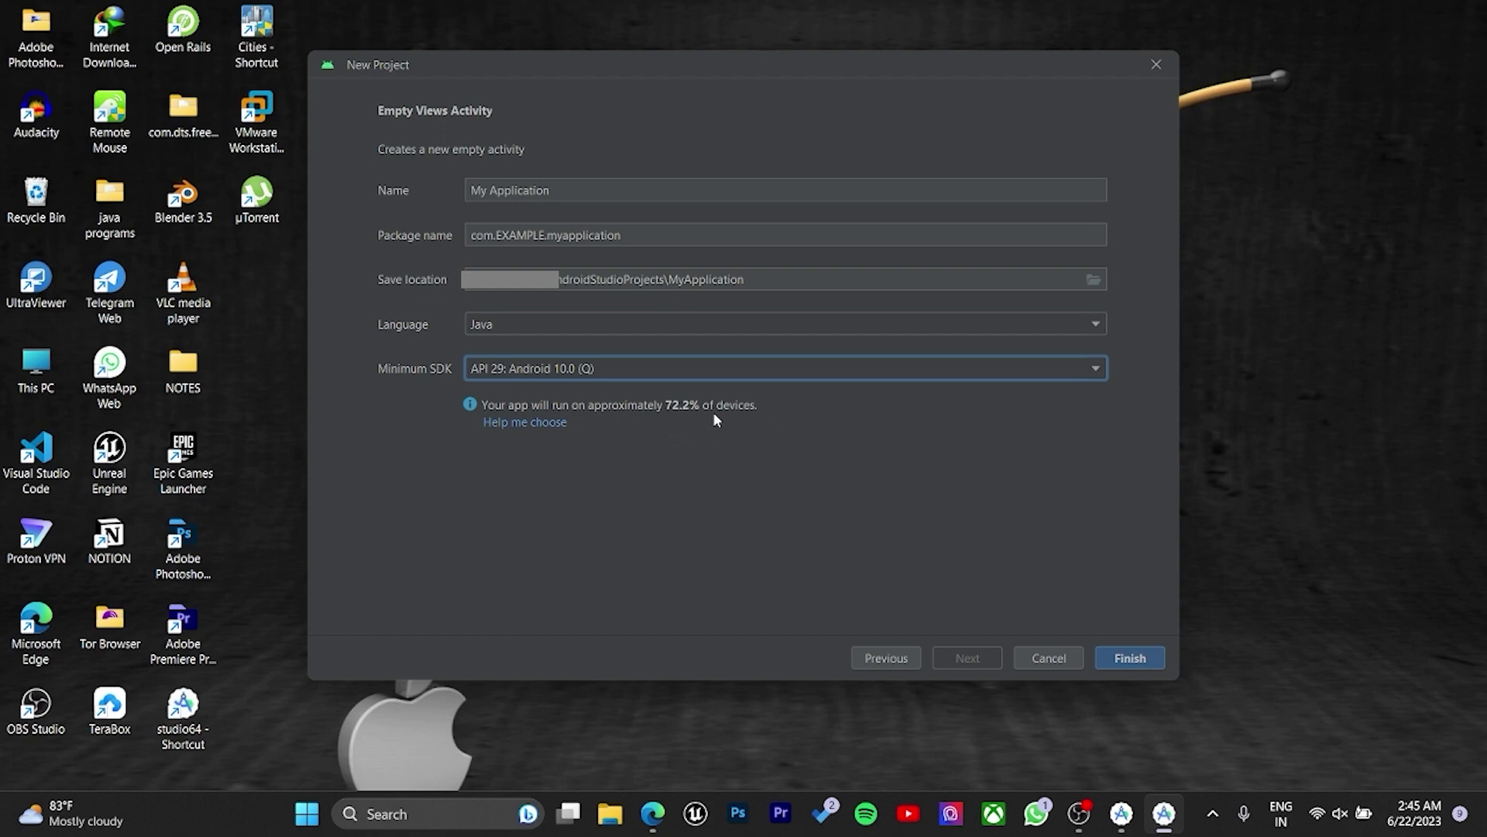
click(1130, 657)
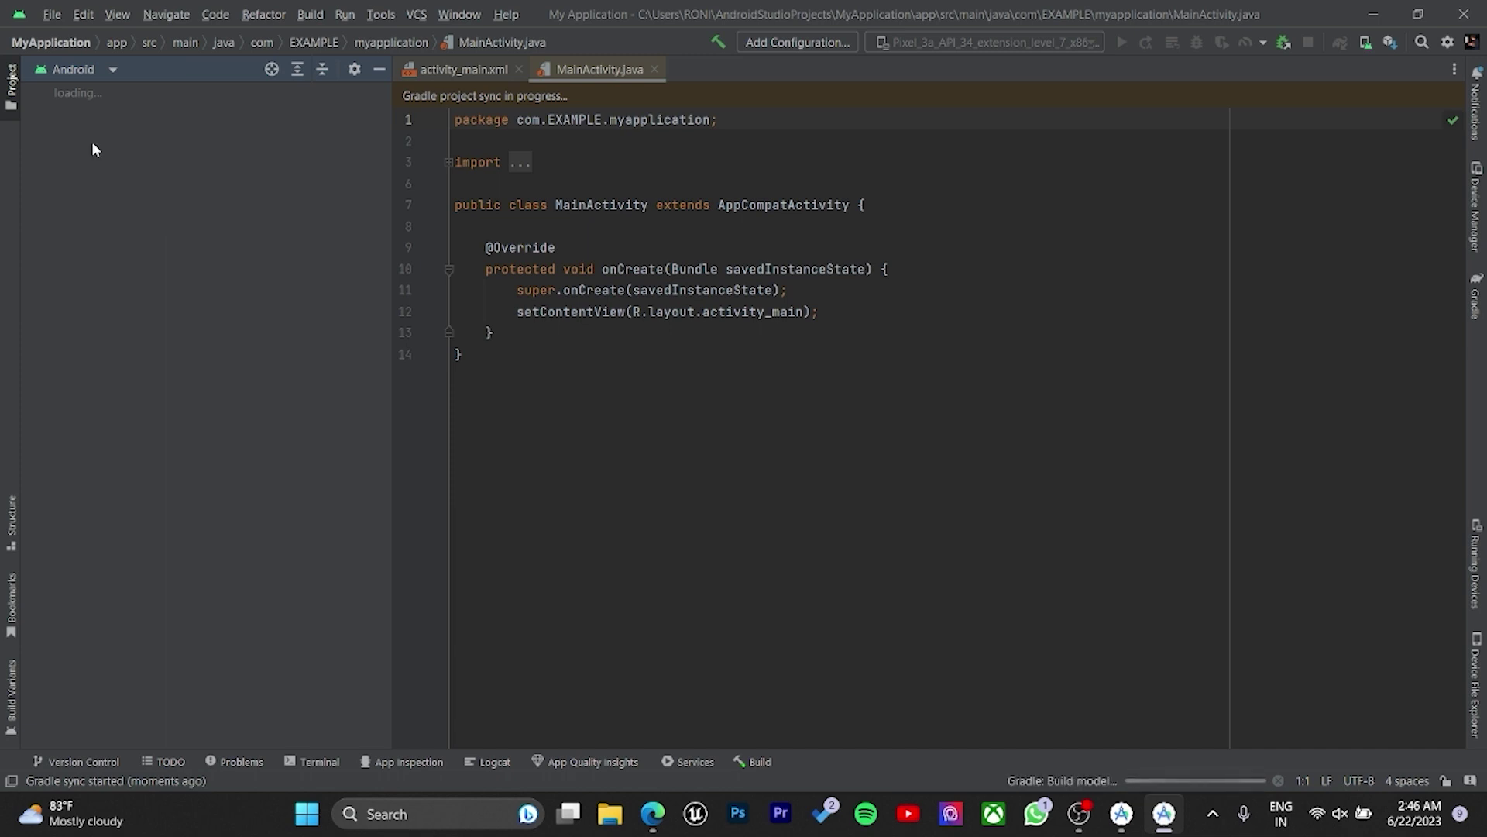
Save all files of the new project.
click(61, 14)
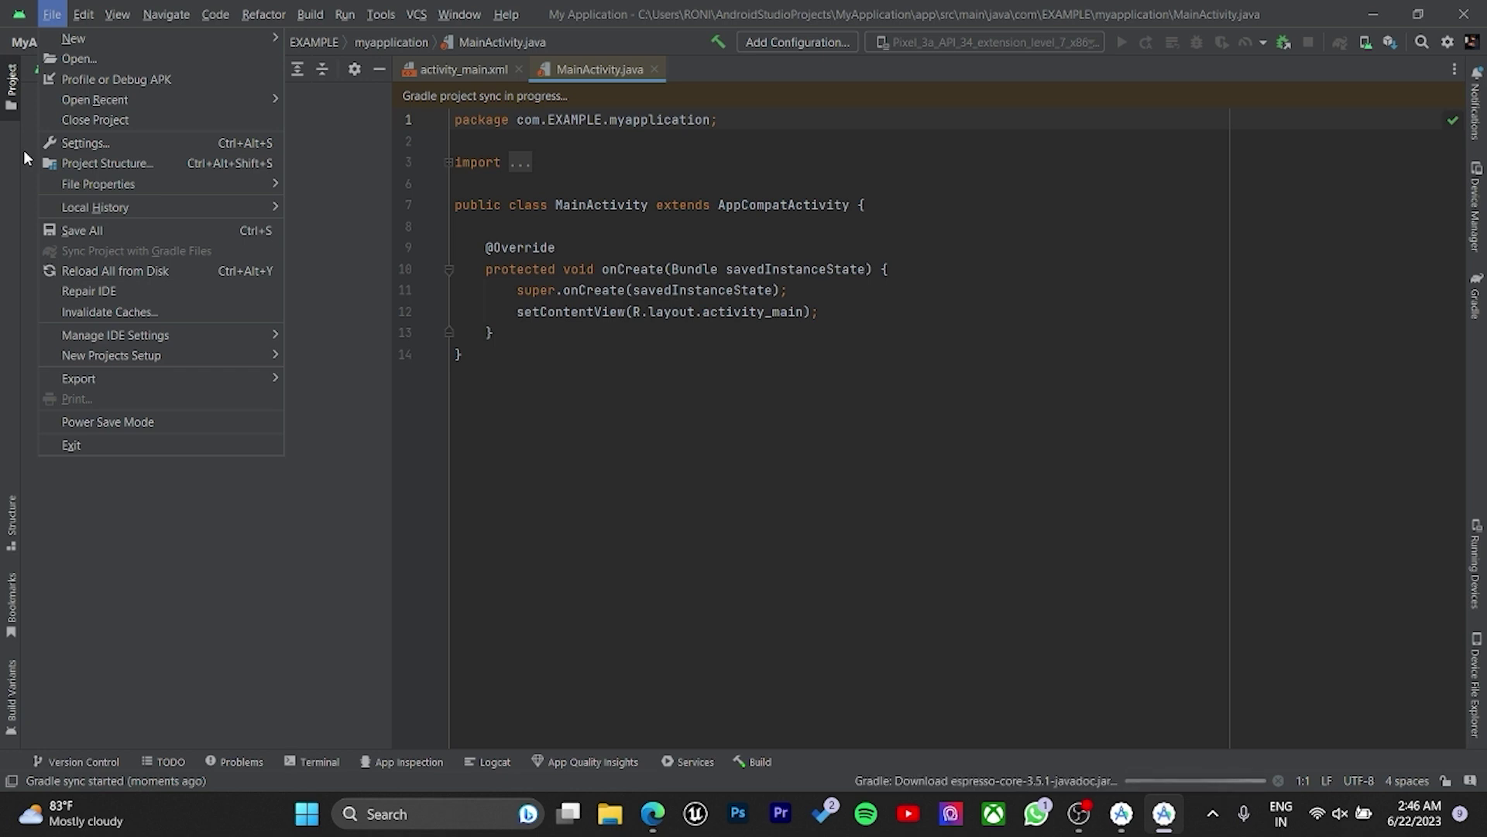
click(75, 231)
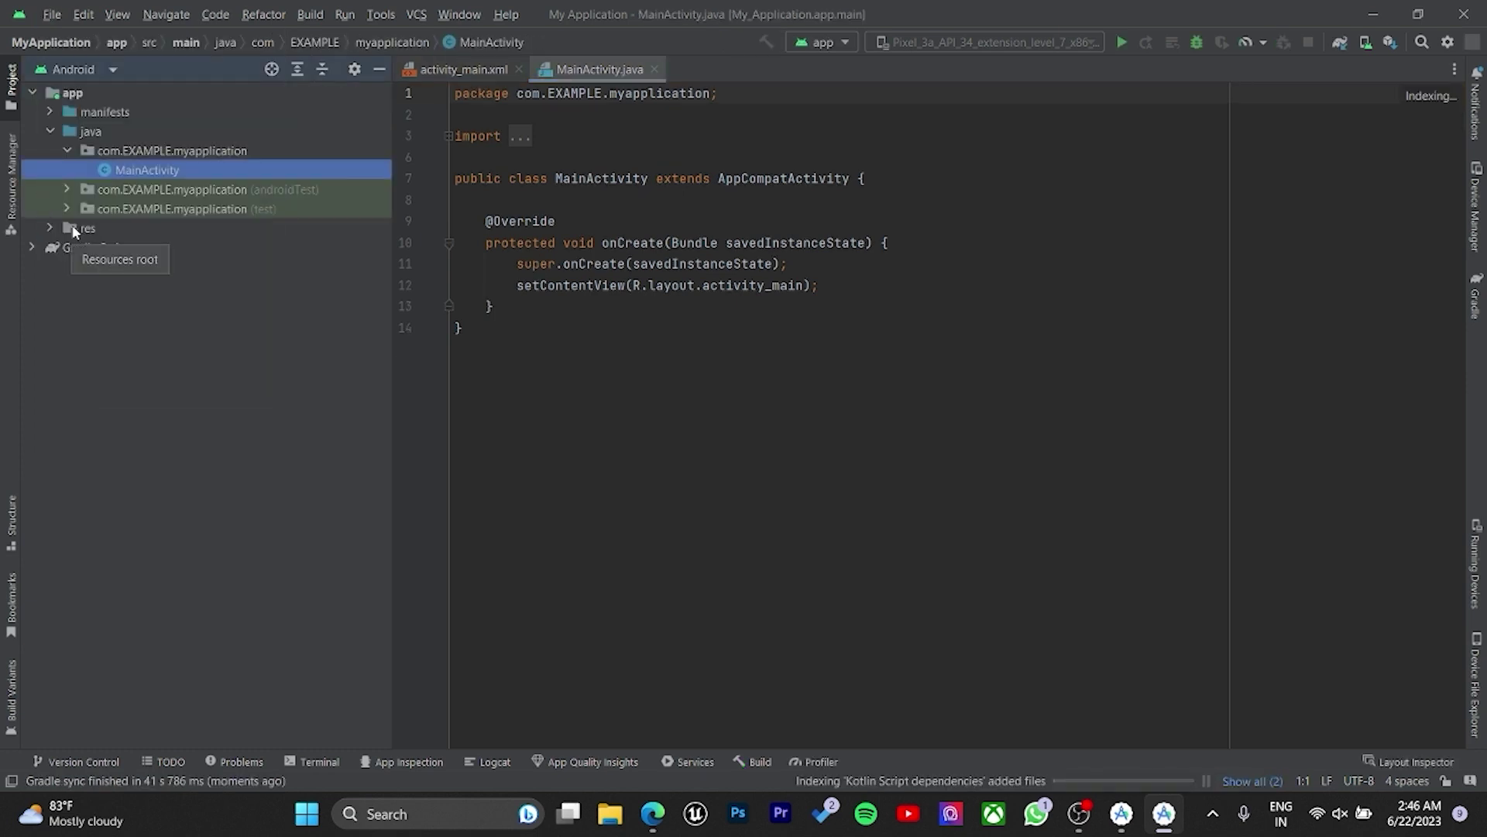